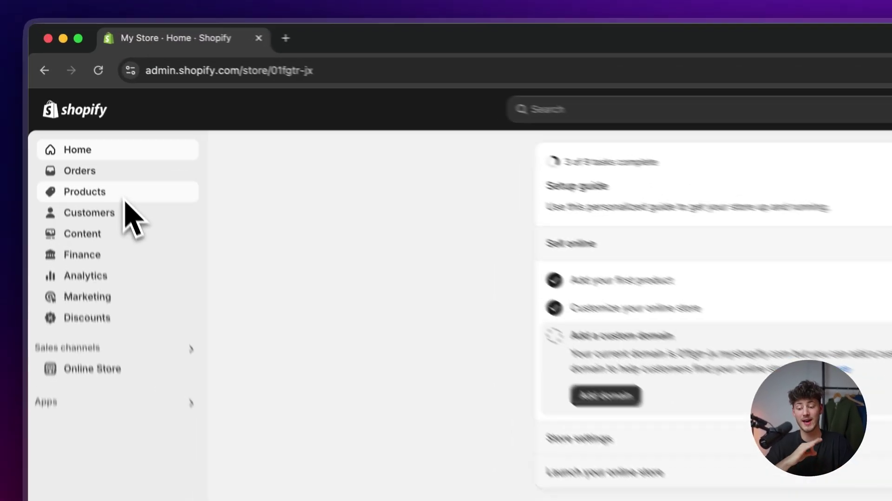
Open the RONNING sunglasses product for editing and choose kg as its shipping weight unit.
left_click(91, 119)
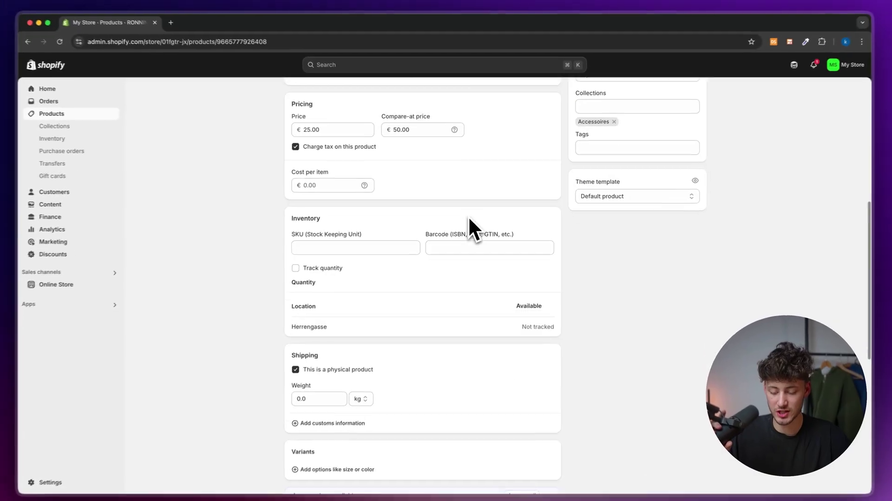
scroll(470, 222, "down", 3)
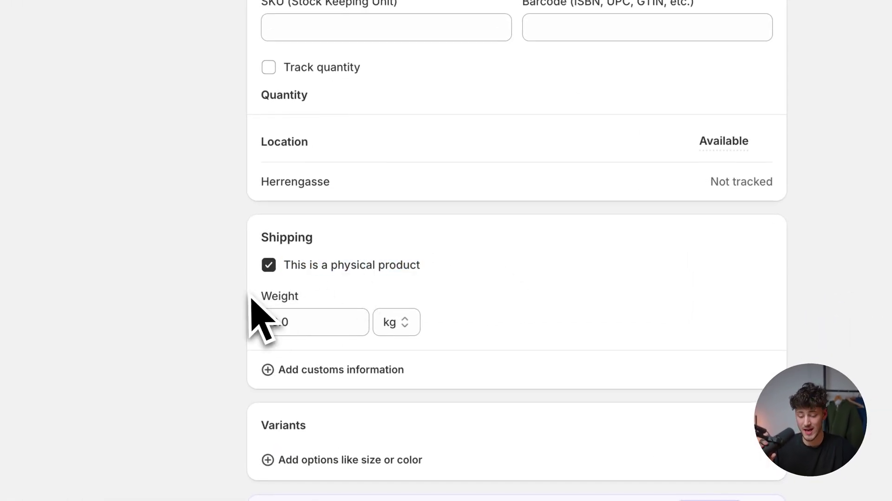
left_click(399, 324)
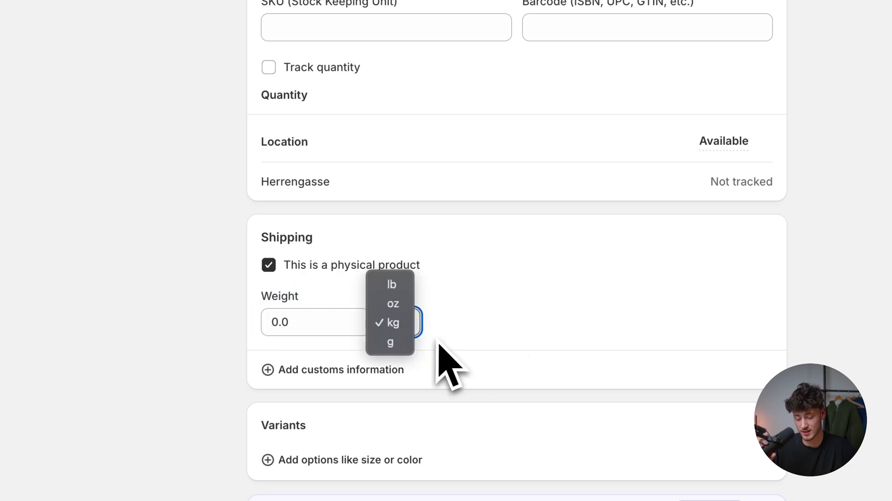
left_click(405, 328)
Set the sunglasses product's shipping weight to 1.0 and save the product.
left_click(316, 333)
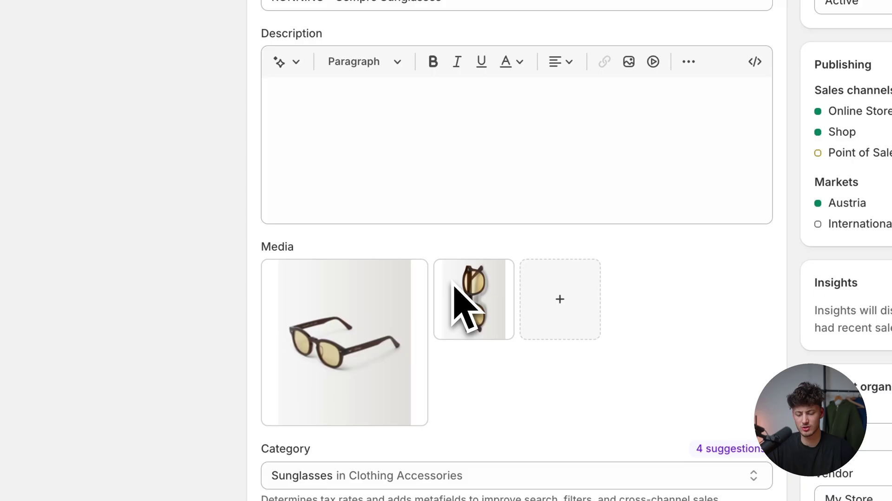
scroll(398, 349, "down", 20)
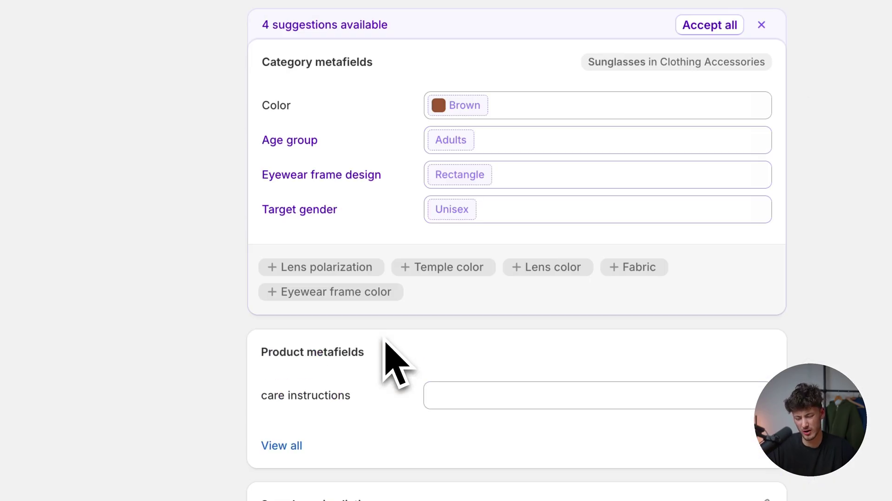
scroll(399, 367, "up", 8)
type("1")
left_click(479, 220)
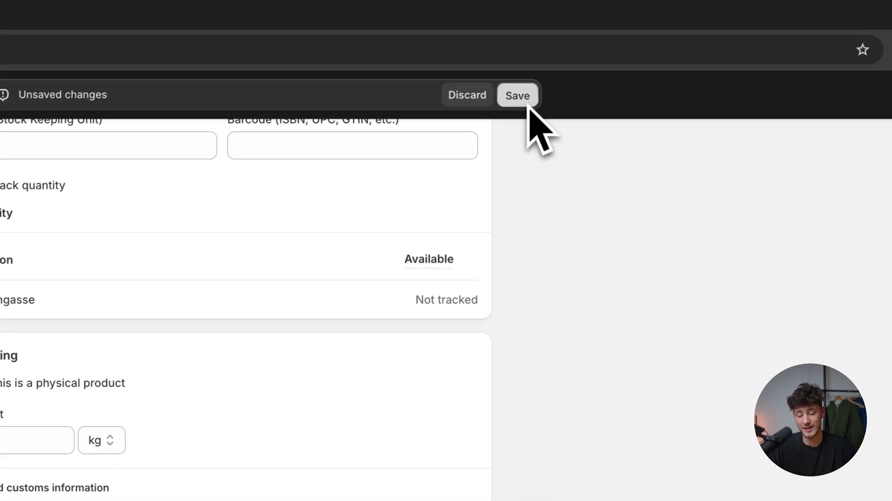
left_click(574, 46)
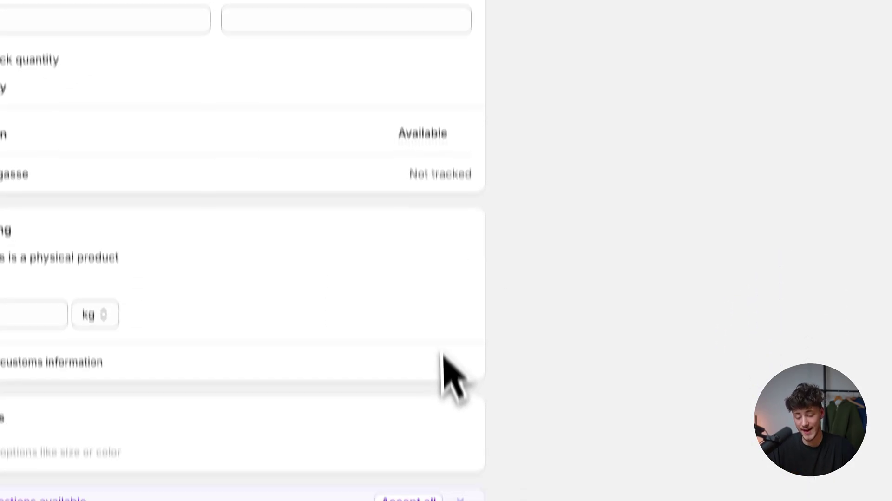
scroll(442, 294, "up", 1)
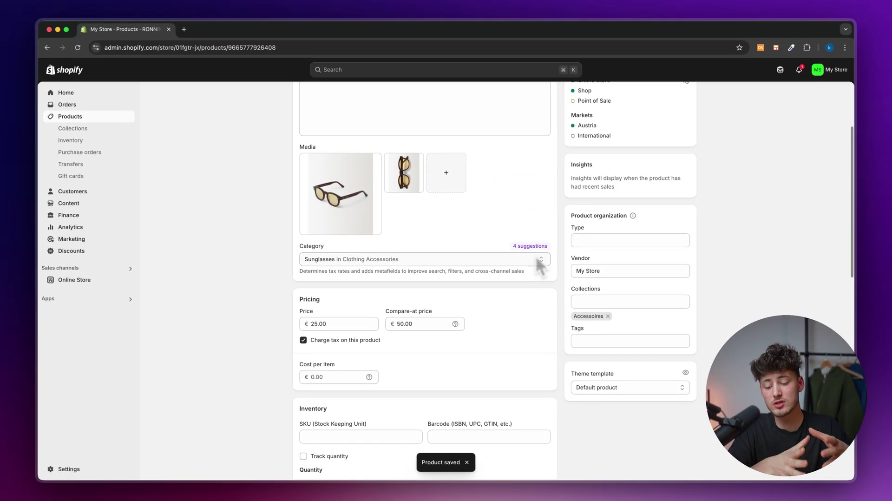
Open the store's Shipping and delivery settings, where shipping destinations and charges are managed.
scroll(536, 258, "down", 7)
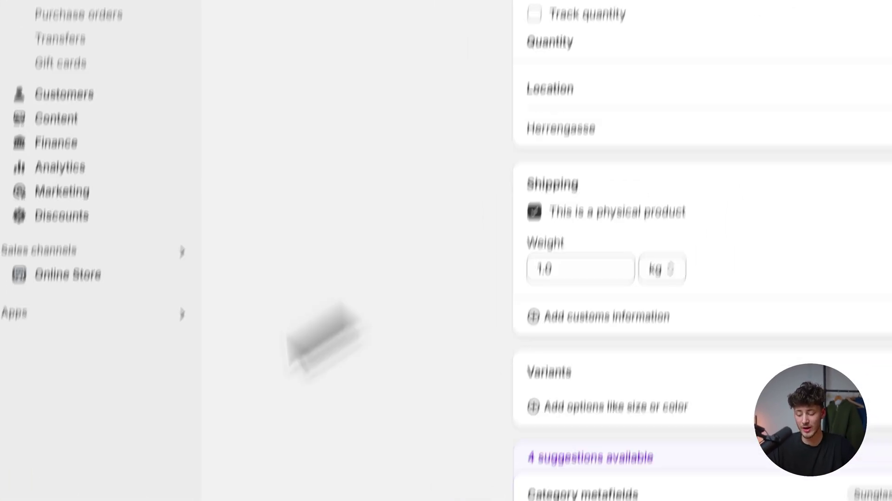
left_click(121, 464)
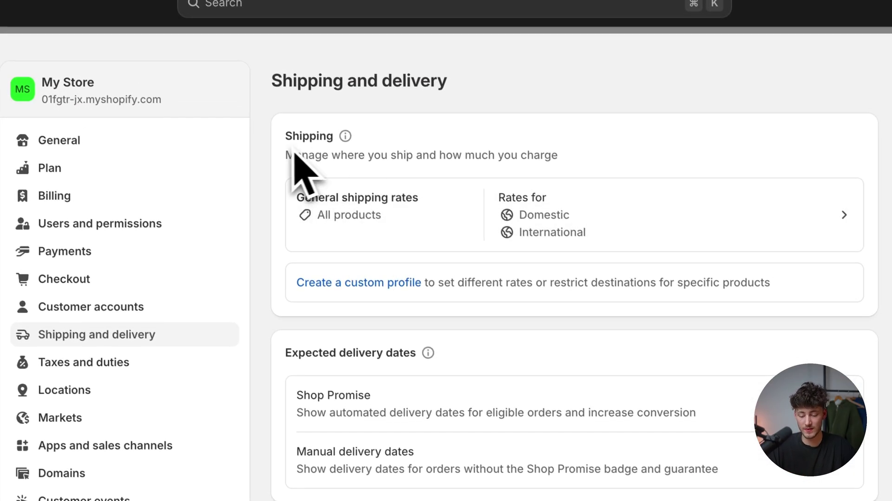
left_click_drag(297, 145, 568, 144)
left_click(576, 156)
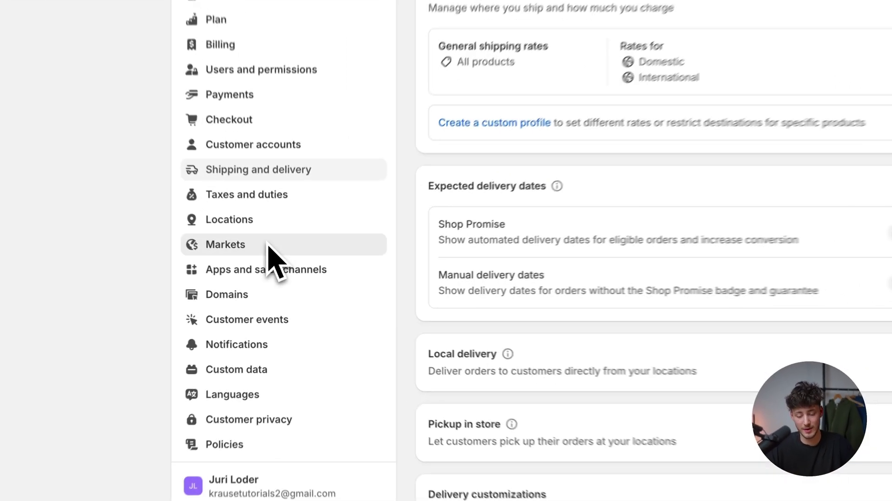
Look over the Markets overview and examine the Domestic and International shipping zones in the general shipping profile.
left_click(275, 272)
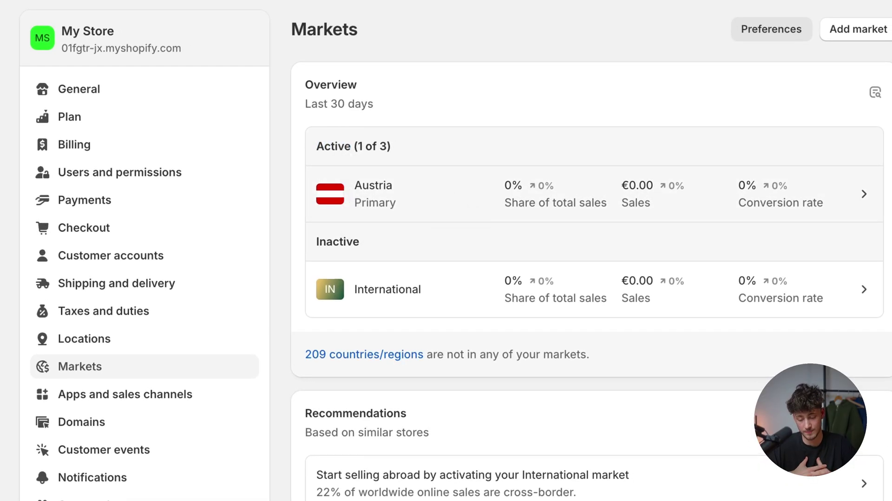
left_click(116, 283)
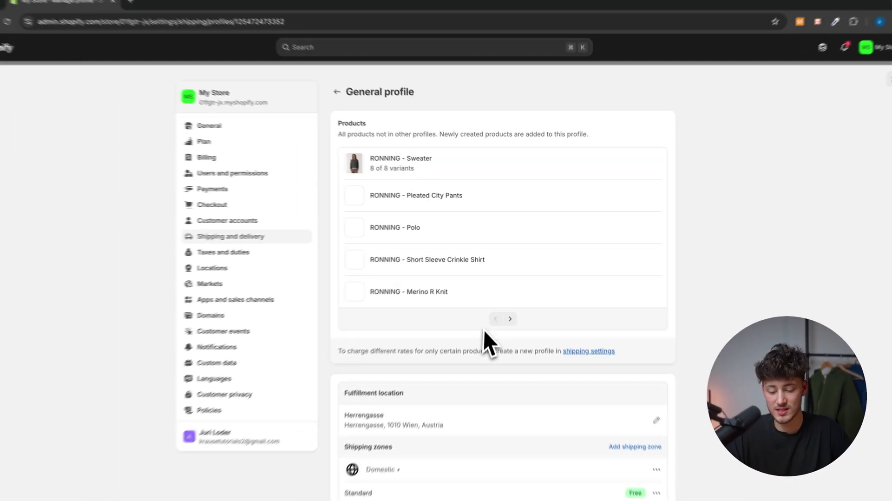
scroll(487, 319, "down", 5)
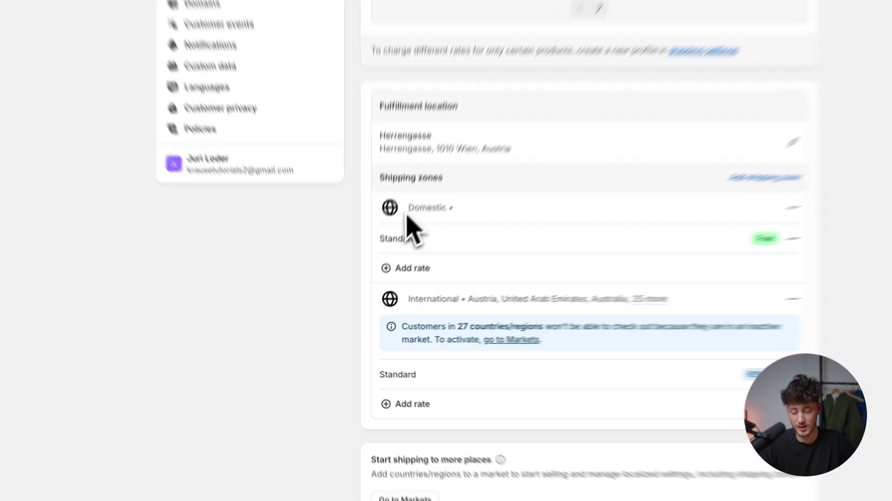
double_click(418, 263)
left_click(420, 263)
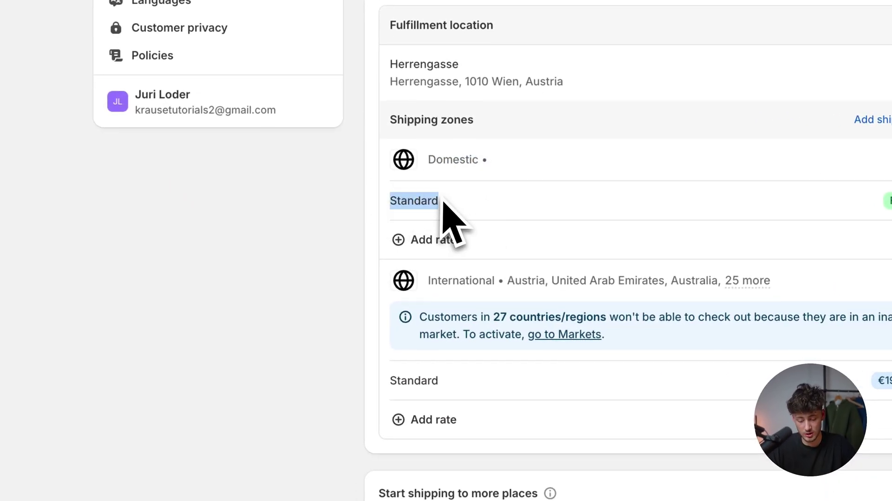
left_click_drag(429, 282, 493, 280)
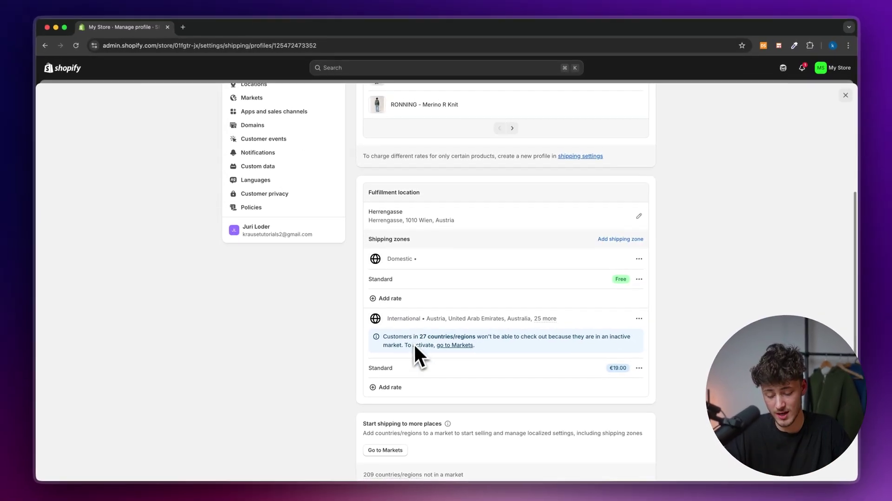
scroll(454, 347, "up", 5)
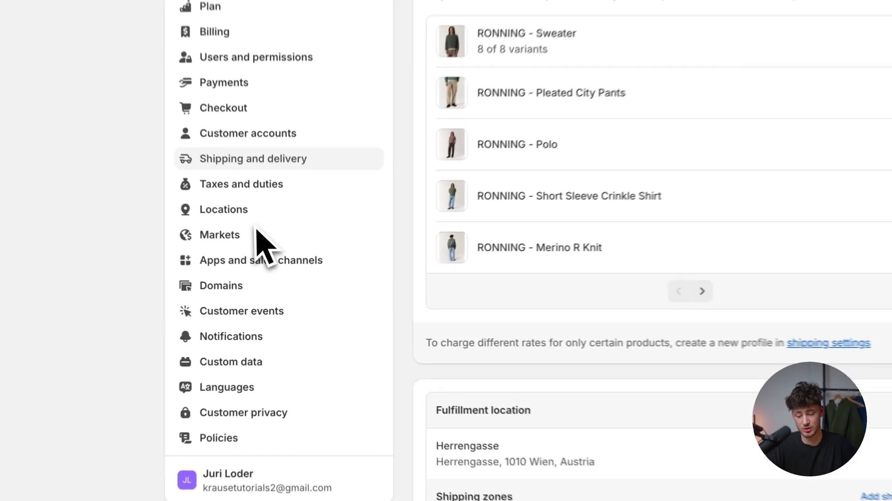
Open the International market in the Markets settings and change its status to Active.
left_click(267, 276)
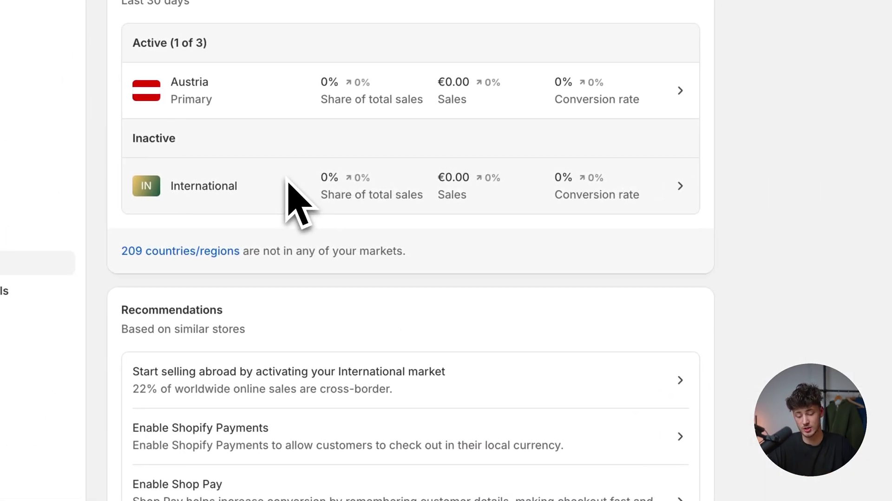
left_click(318, 194)
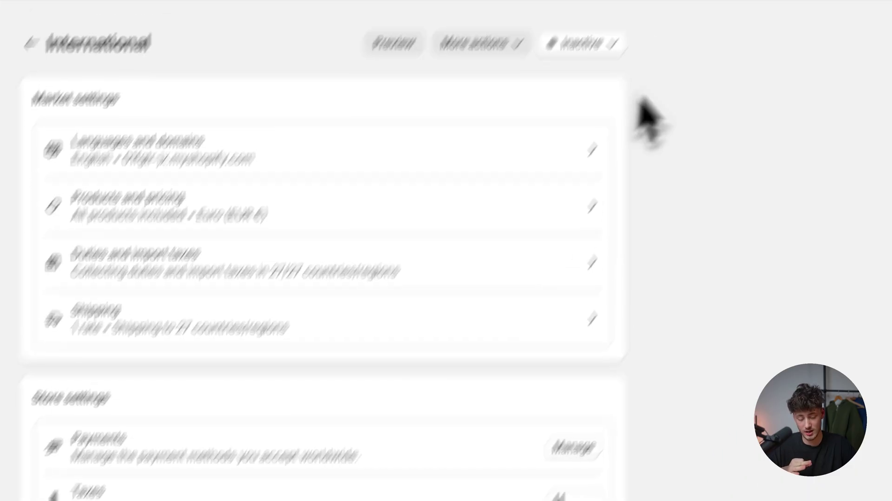
left_click(525, 158)
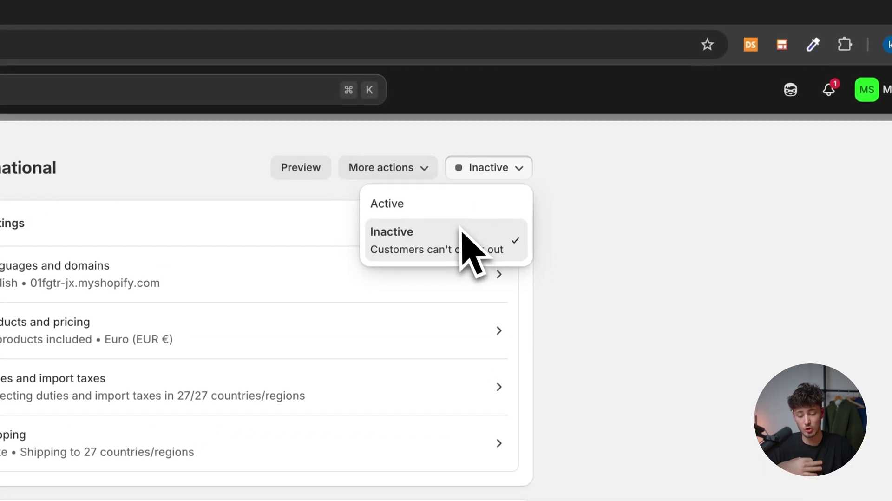
left_click(460, 195)
left_click(370, 78)
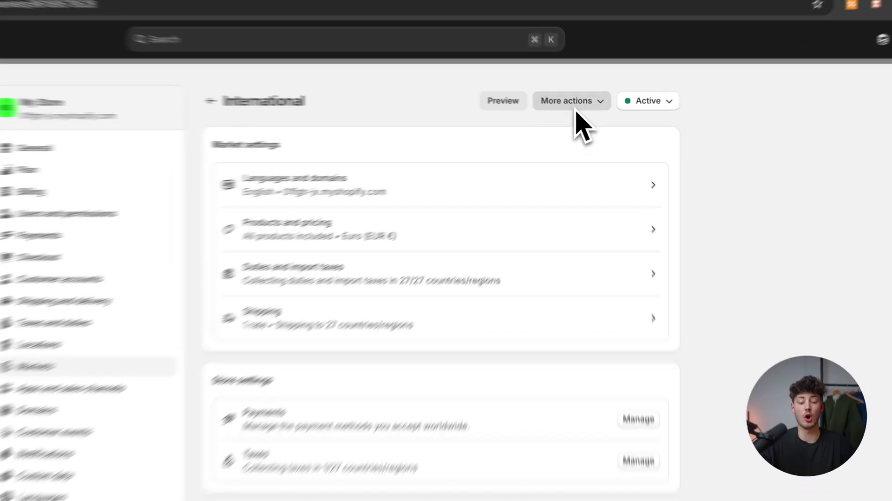
Start editing the International market and open its countries/regions selection.
left_click(586, 110)
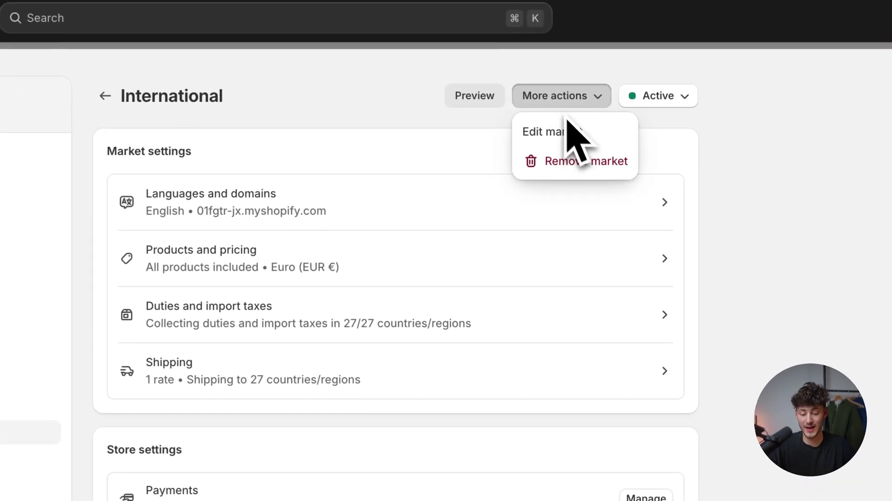
left_click(567, 106)
left_click(564, 105)
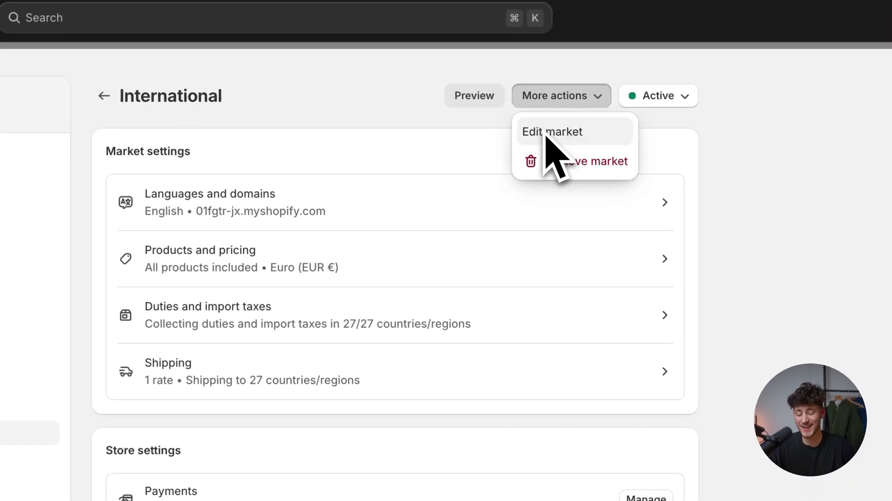
left_click(546, 134)
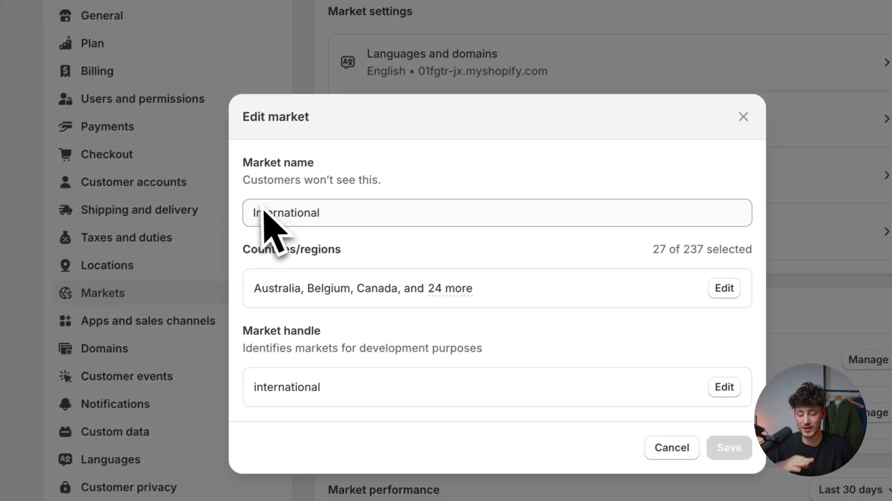
double_click(135, 352)
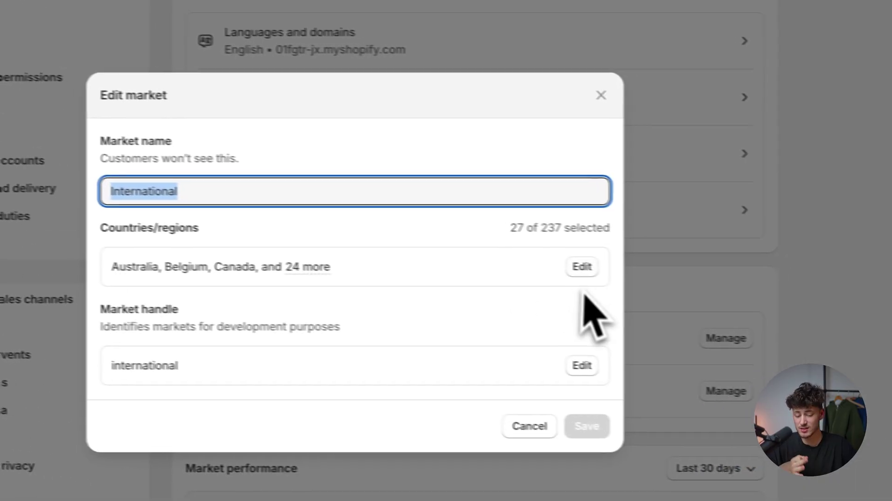
left_click(732, 283)
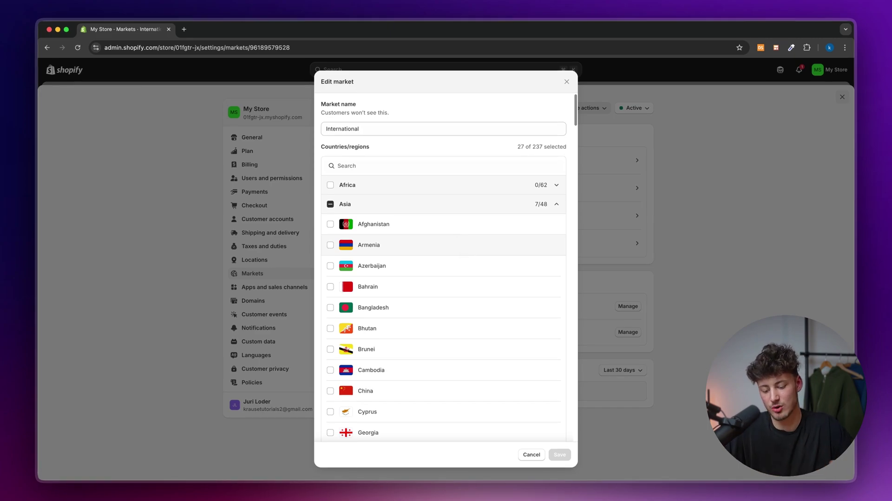
Go through the Asian countries and select an additional one for the International market.
scroll(458, 239, "down", 5)
scroll(434, 318, "down", 8)
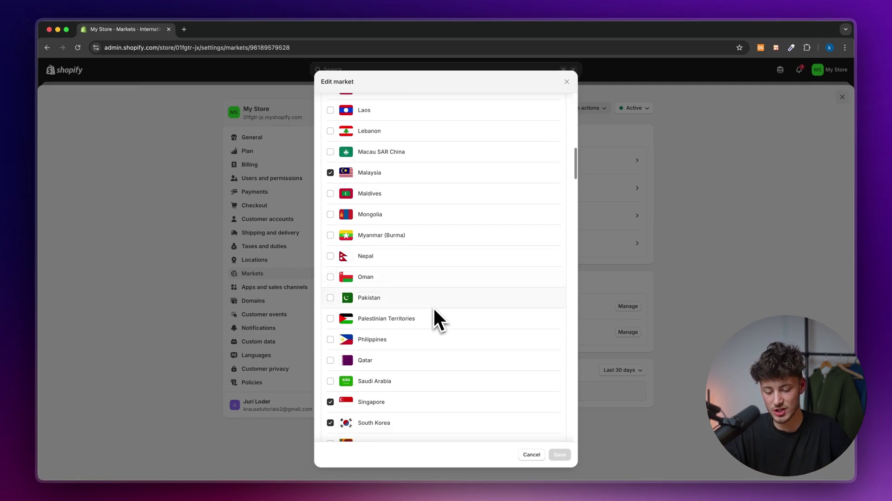
scroll(434, 318, "down", 3)
scroll(463, 197, "up", 15)
scroll(462, 202, "down", 3)
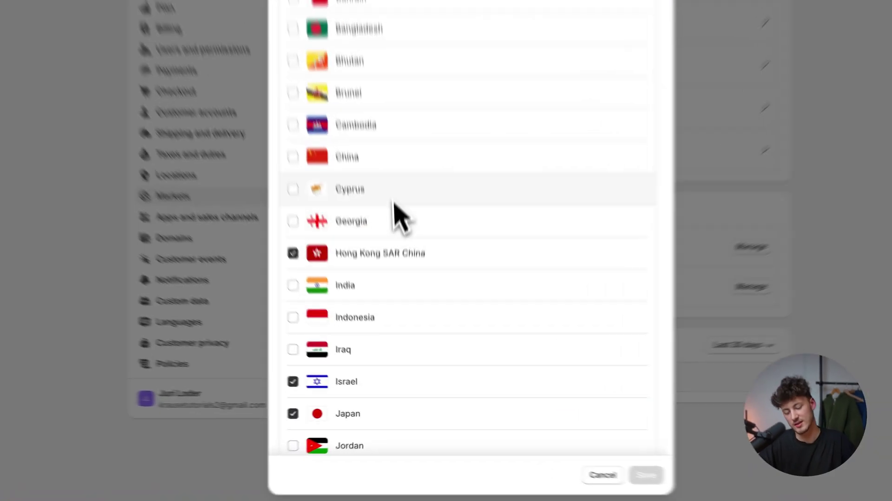
left_click(398, 278)
Add Bosnia & Herzegovina, Bulgaria, Croatia and further European countries after them to the International market.
scroll(409, 316, "down", 15)
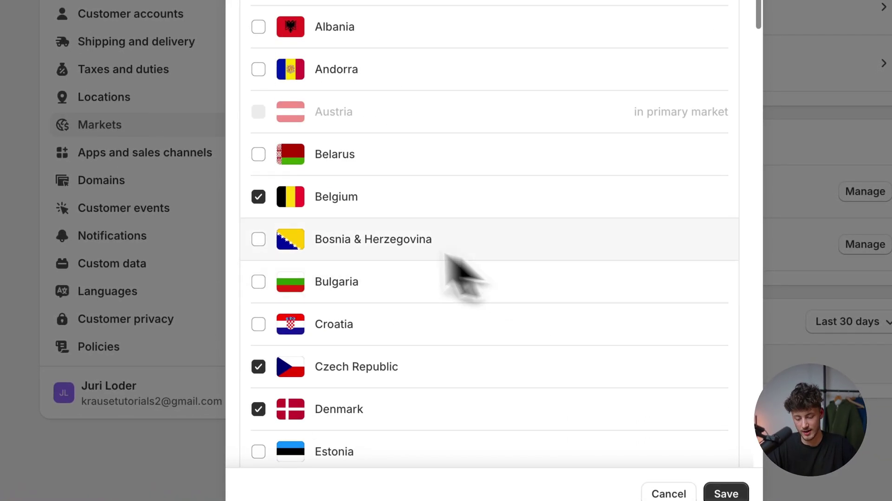
left_click(371, 244)
left_click(372, 279)
left_click(366, 326)
scroll(367, 344, "down", 5)
left_click(371, 218)
left_click(381, 274)
Add Montenegro, Romania and Russia to the International market's countries.
scroll(382, 280, "down", 15)
scroll(382, 281, "down", 1)
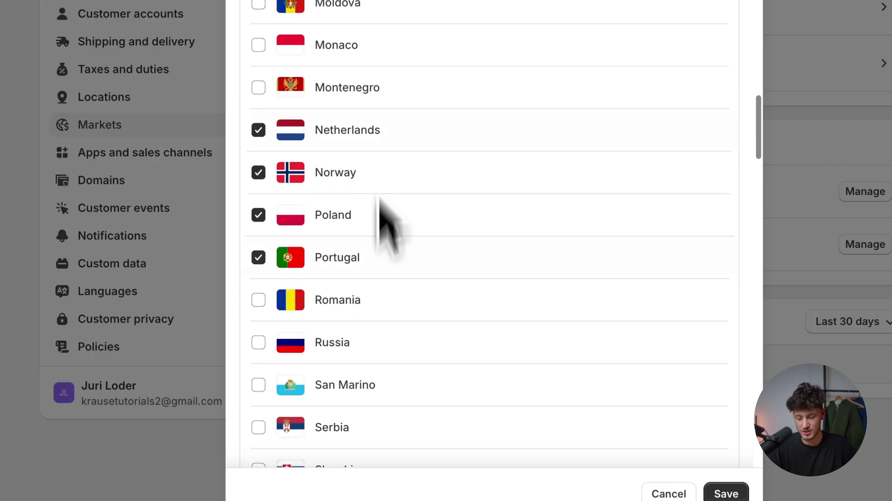
left_click(376, 123)
left_click(382, 99)
left_click(383, 135)
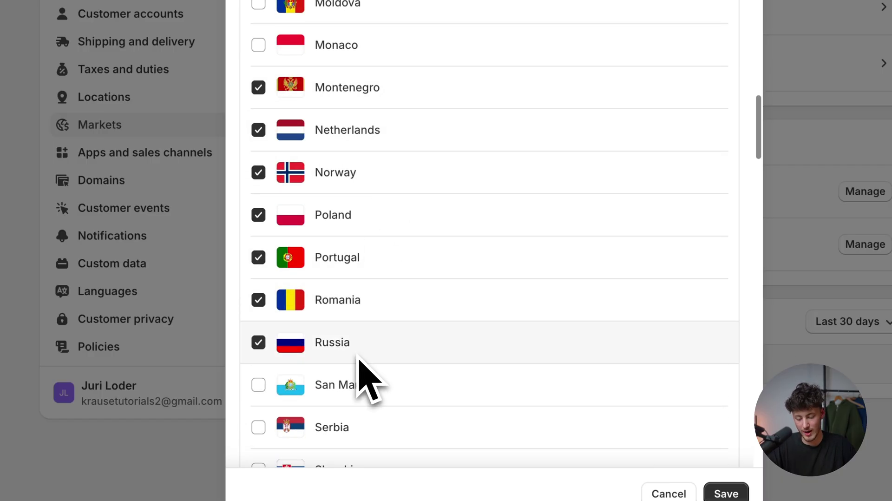
Add several more European countries listed after Russia to the International market and save the market.
scroll(359, 361, "down", 6)
scroll(367, 209, "up", 2)
left_click(369, 156)
left_click(370, 193)
left_click(371, 225)
left_click(375, 303)
scroll(373, 364, "down", 6)
left_click(726, 494)
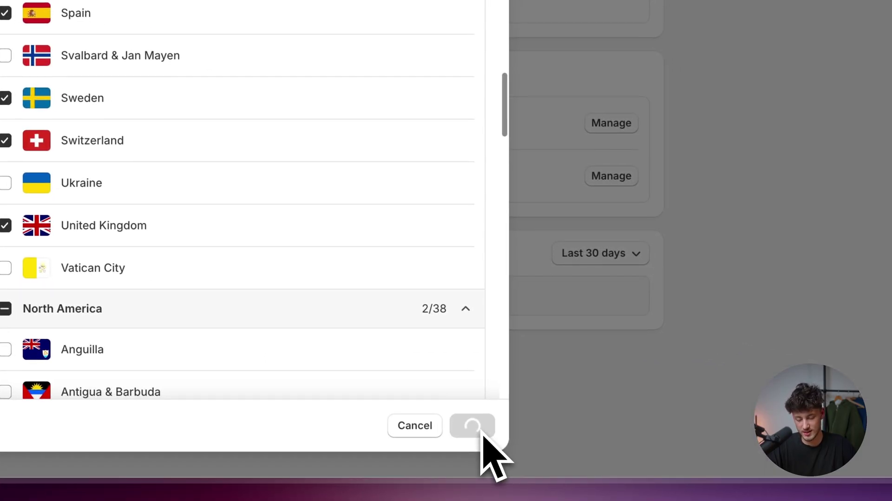
Return to the Shipping and delivery settings and open the general shipping rates profile.
scroll(385, 220, "down", 10)
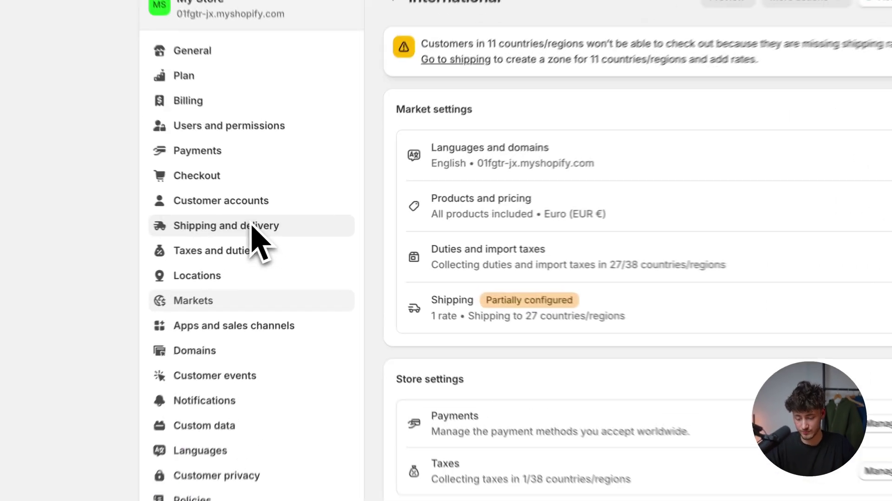
left_click(284, 234)
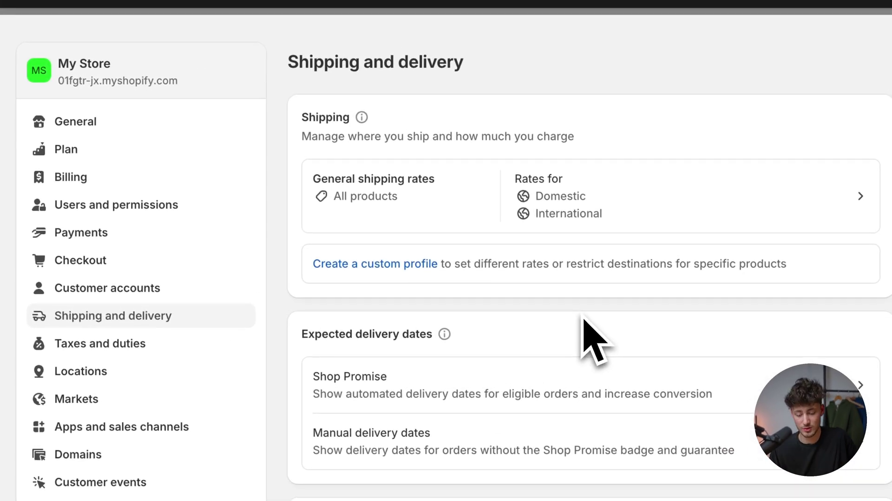
left_click(498, 199)
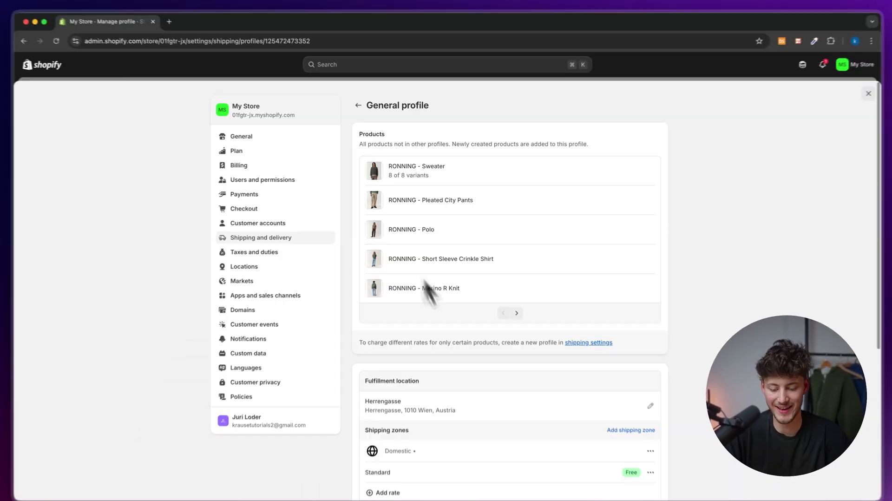
Examine the fulfillment location's shipping zones and the Domestic zone's Standard rate.
scroll(419, 414, "down", 5)
scroll(419, 293, "down", 1)
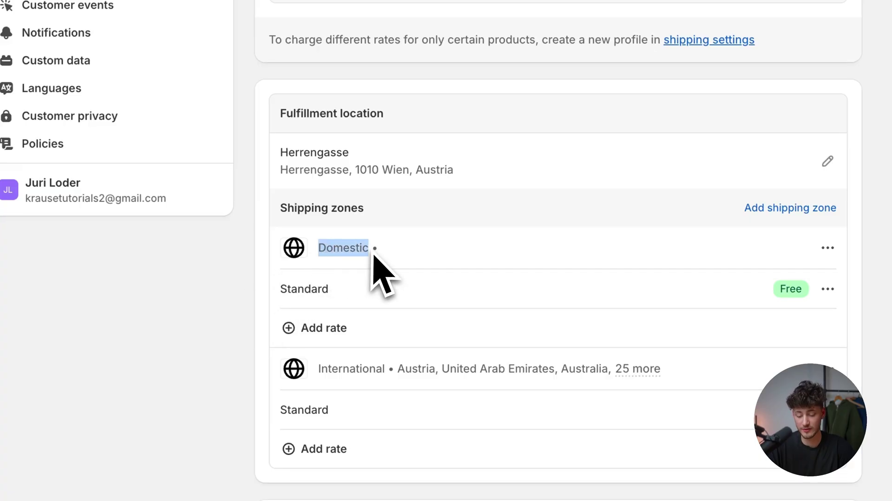
left_click(374, 256)
left_click(553, 219)
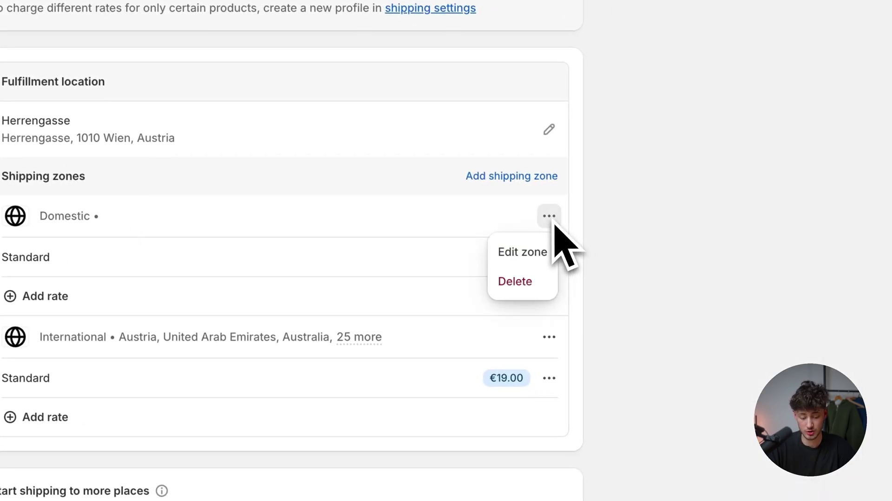
left_click(288, 273)
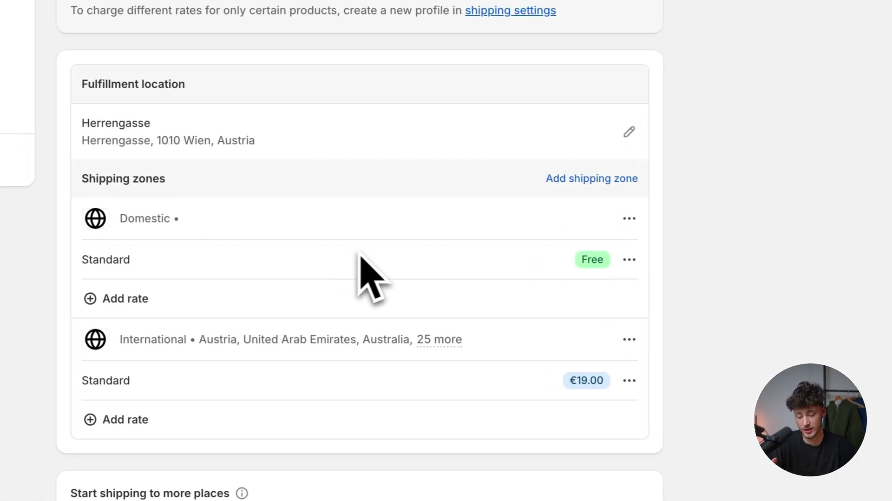
left_click(549, 257)
left_click(439, 285)
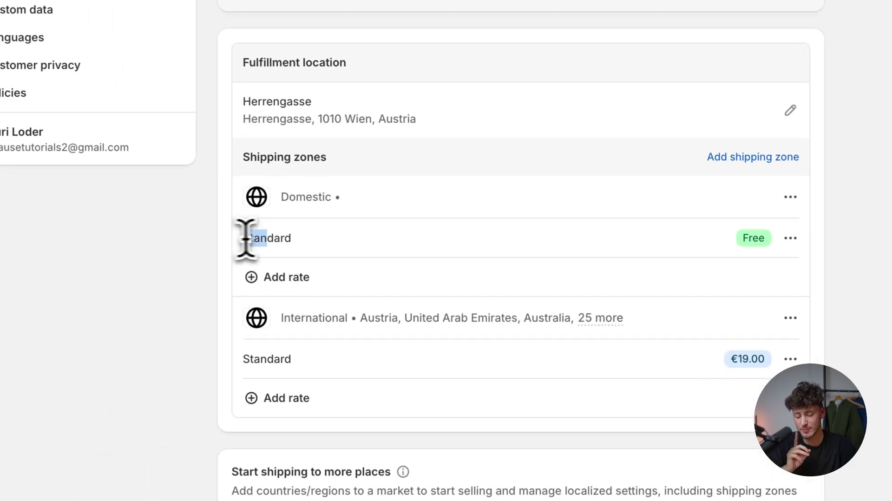
left_click(261, 245)
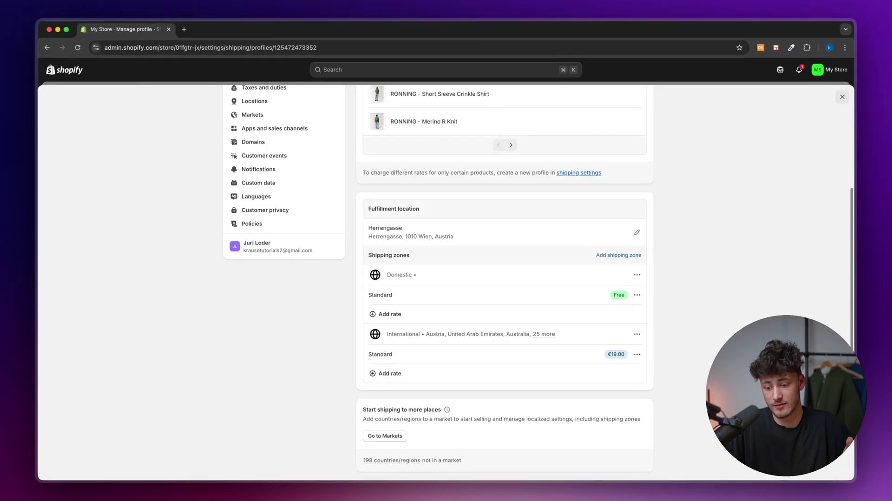
Open the Domestic zone's Standard rate for editing, try the custom rate name TEST 123 and restore it to Standard.
left_click(637, 295)
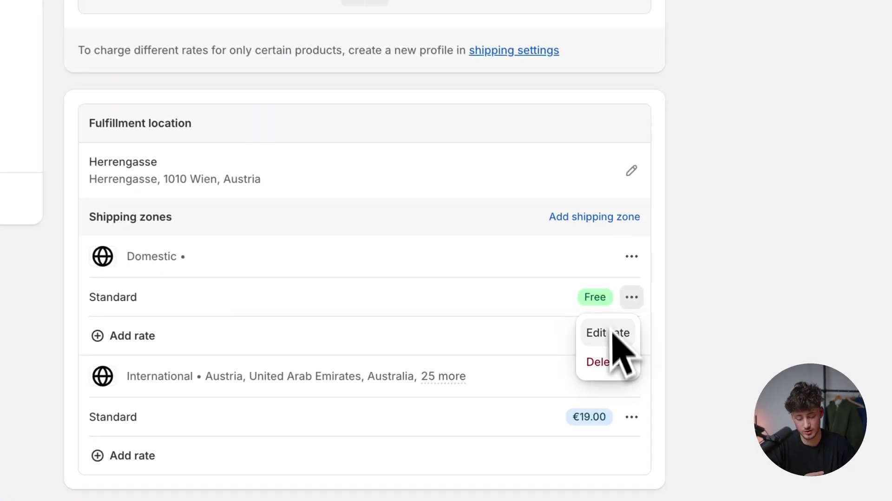
left_click(625, 314)
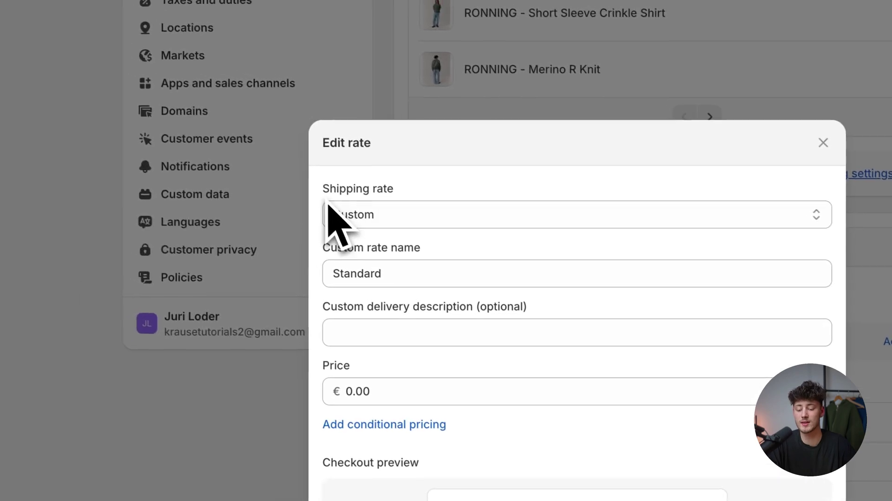
triple_click(329, 193)
left_click_drag(329, 251, 466, 253)
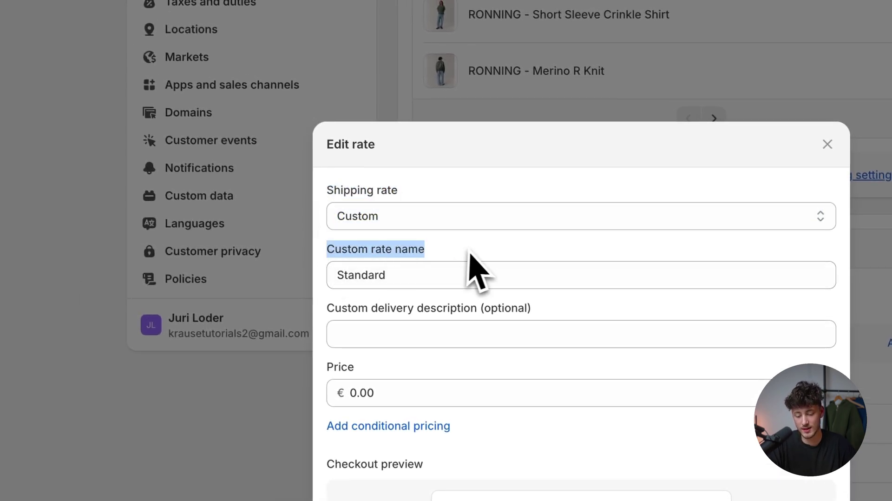
double_click(389, 288)
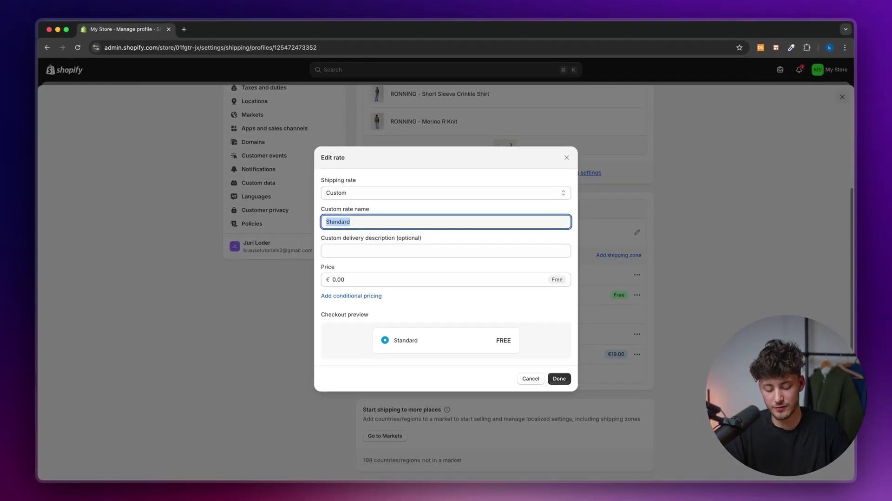
type("TEST 123")
key("super+a")
type("Standar")
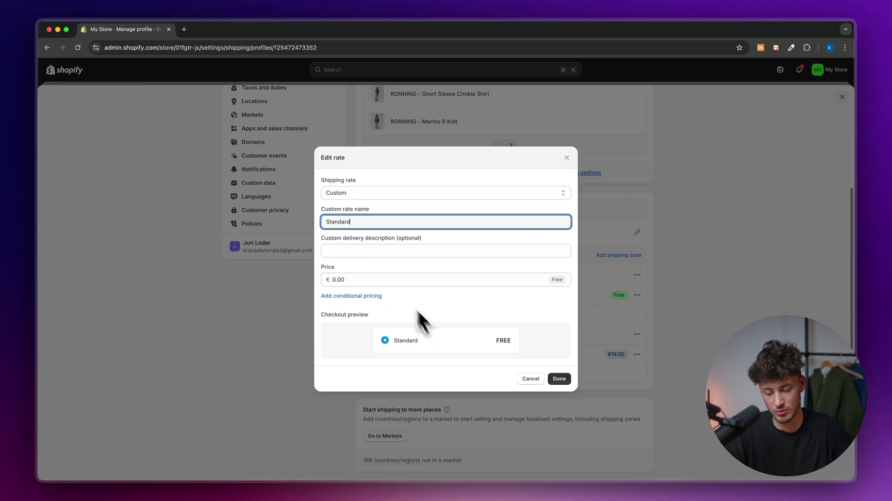
type("d")
Set the Domestic Standard rate's price to €5.00.
left_click(373, 278)
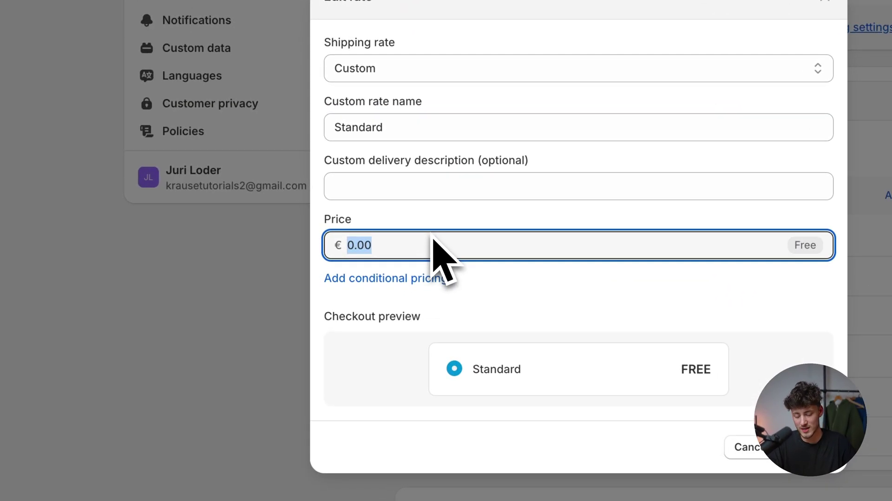
type("5")
left_click(434, 225)
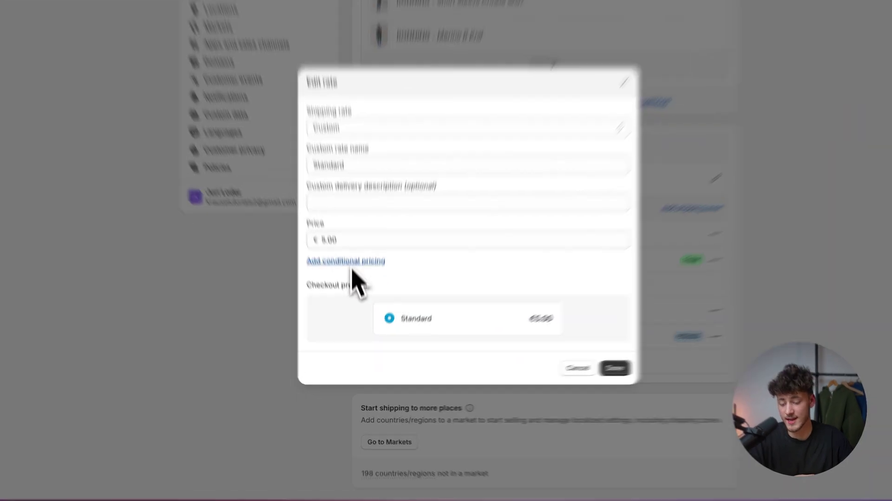
Add conditional pricing to the Domestic Standard rate based on order price, with a minimum price of €70.
left_click(353, 298)
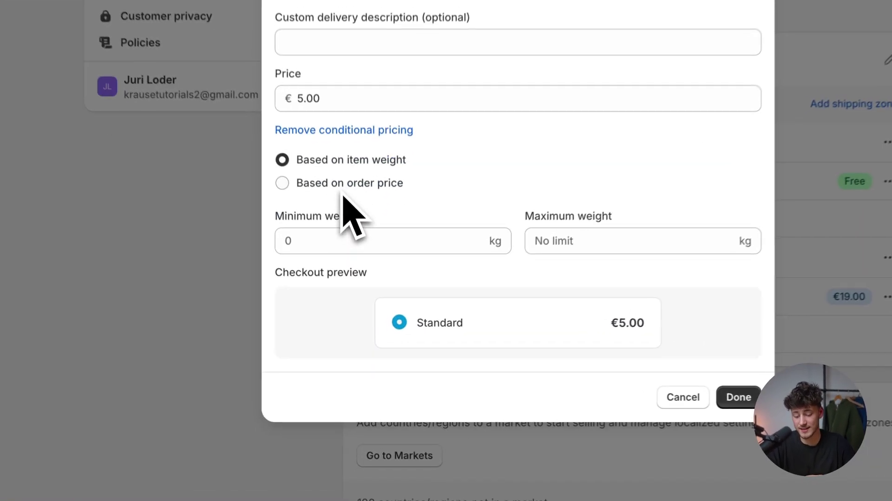
left_click_drag(299, 149, 451, 163)
left_click(309, 176)
left_click_drag(360, 218, 277, 206)
left_click(423, 234)
type("70")
left_click(583, 190)
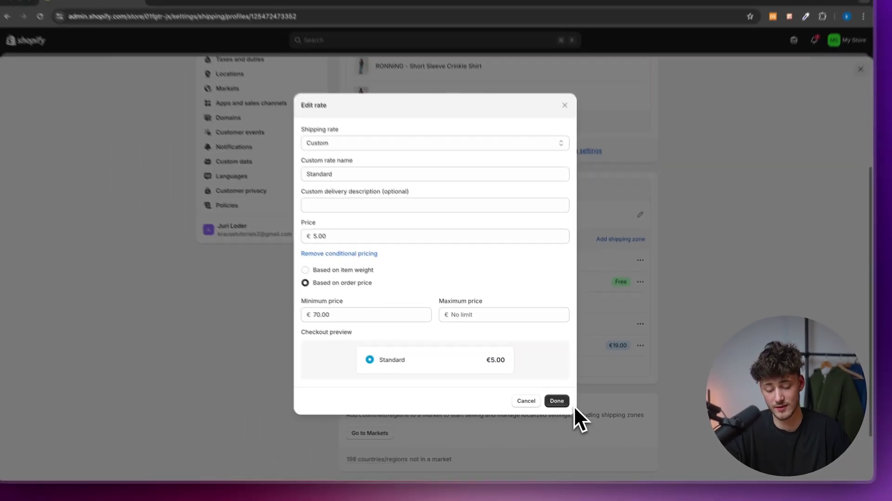
Set the Domestic Standard rate's price to €0.00 and apply the rate changes.
left_click(358, 319)
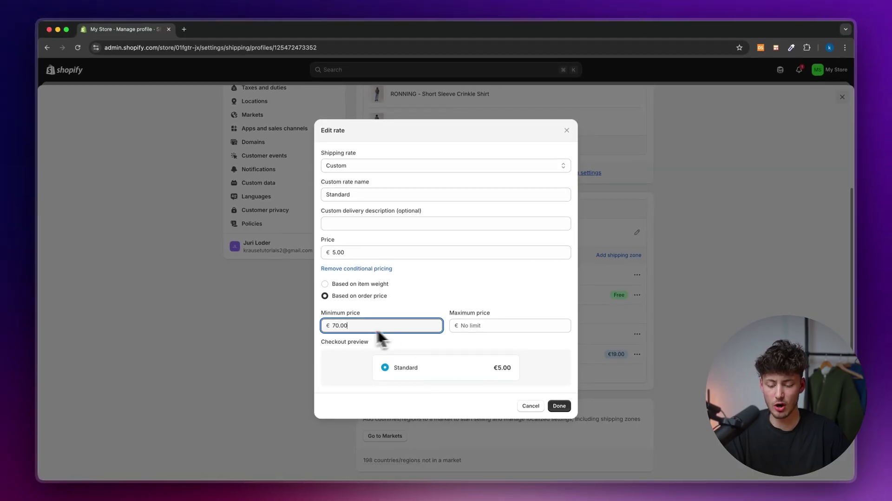
left_click_drag(367, 329, 321, 325)
double_click(362, 256)
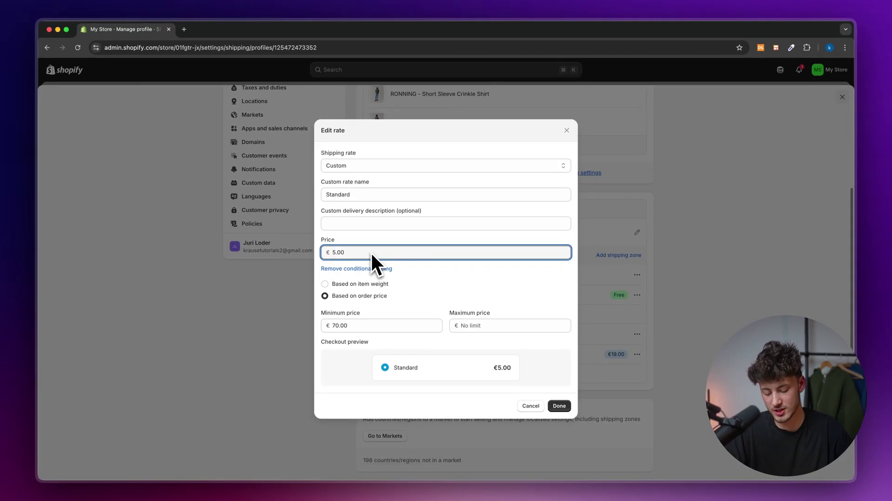
double_click(370, 252)
type("0")
left_click(367, 244)
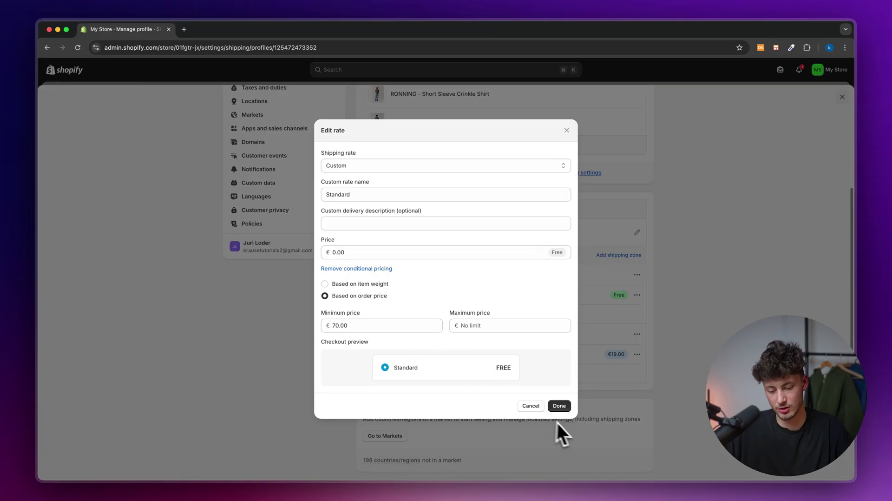
left_click(553, 405)
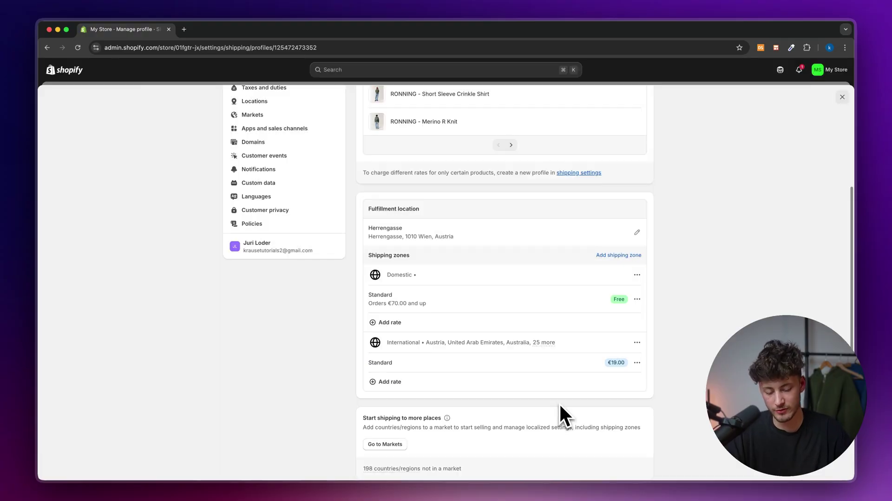
Add a custom flat rate named Default with a price of €5 to the Domestic zone.
left_click(451, 321)
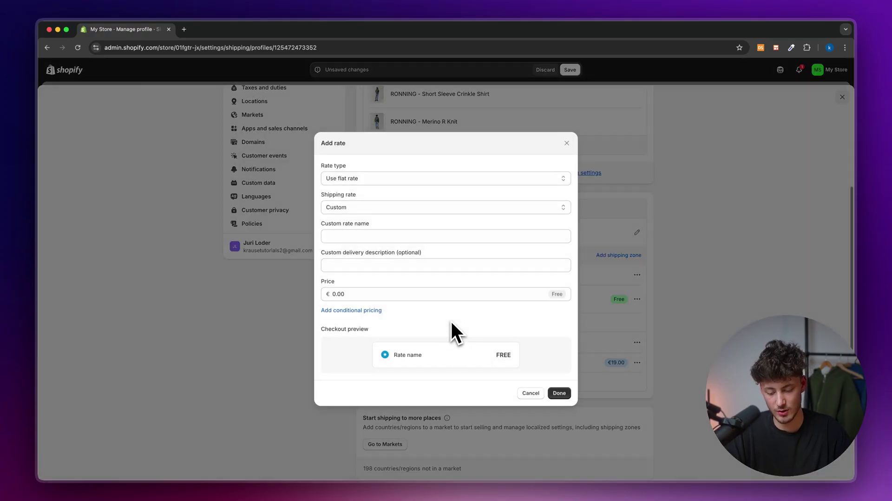
left_click(361, 234)
type("Default")
left_click(361, 294)
type("5")
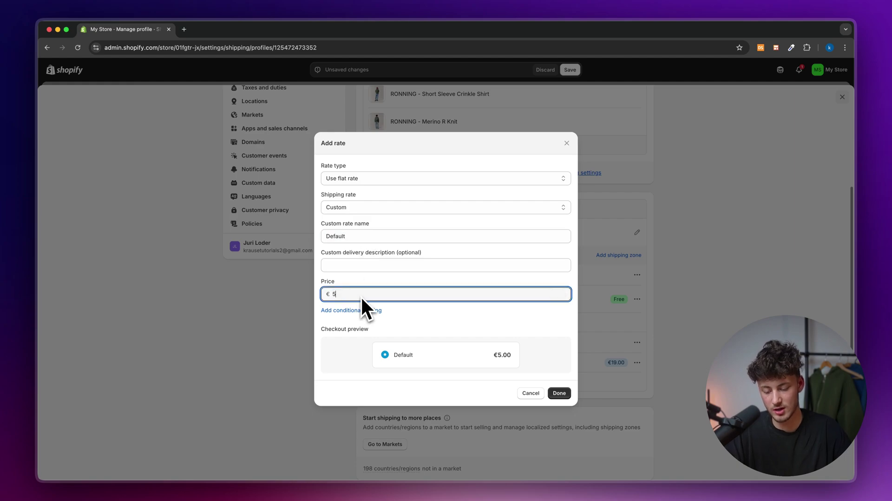
left_click(560, 394)
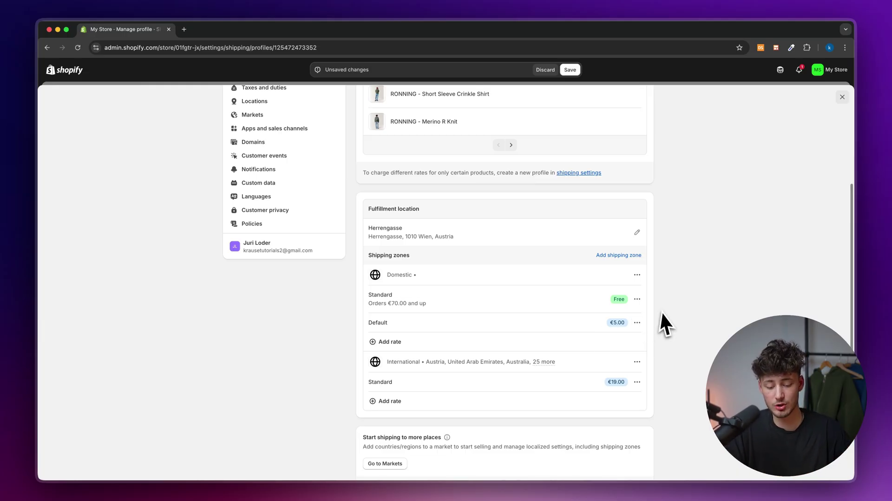
Open the International zone's Standard rate for editing and examine its price.
scroll(606, 301, "down", 2)
left_click(604, 299)
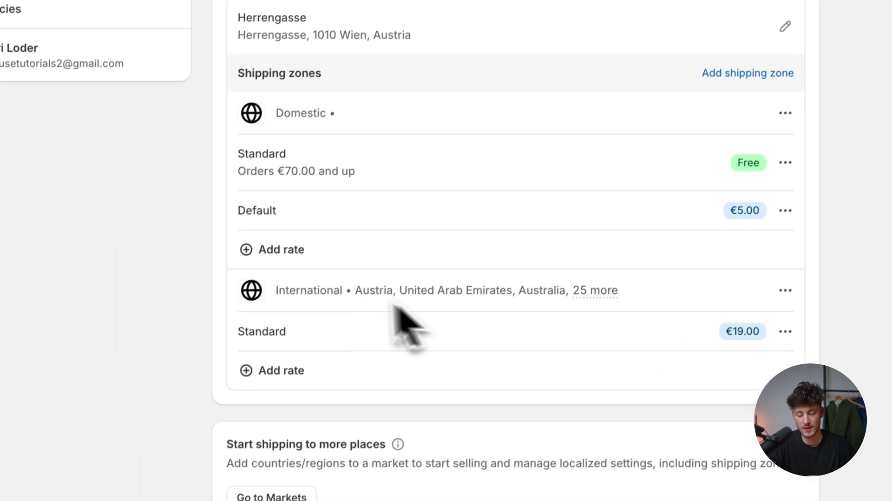
left_click_drag(270, 291, 374, 292)
left_click(374, 293)
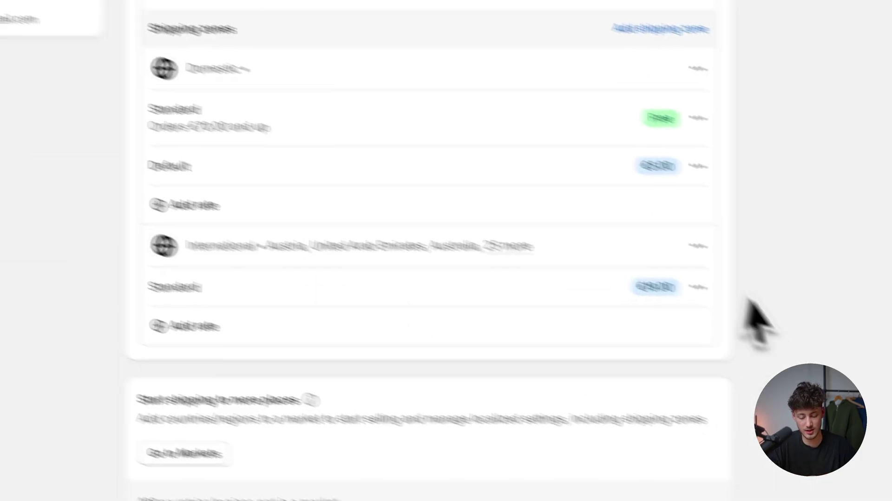
left_click(698, 287)
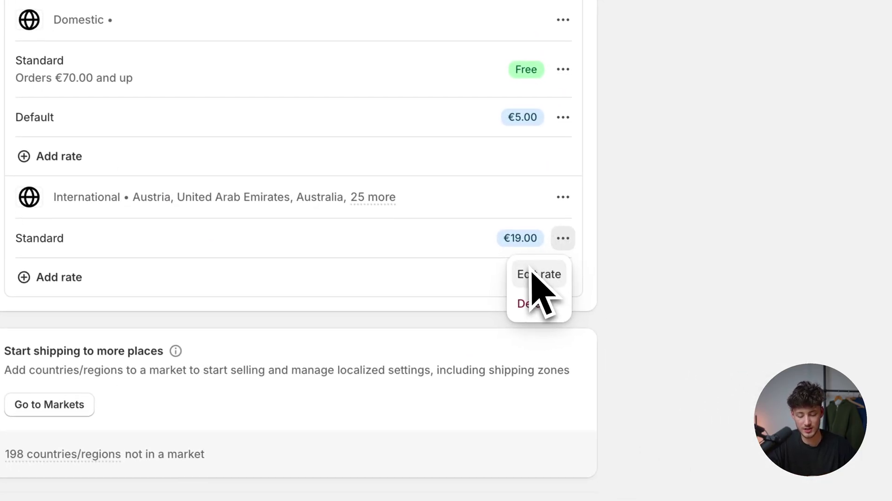
left_click(672, 323)
left_click(271, 198)
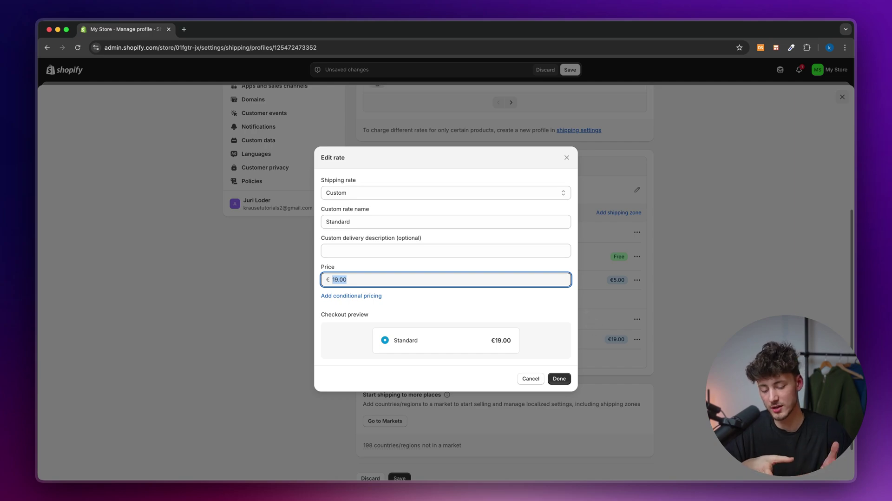
left_click(499, 317)
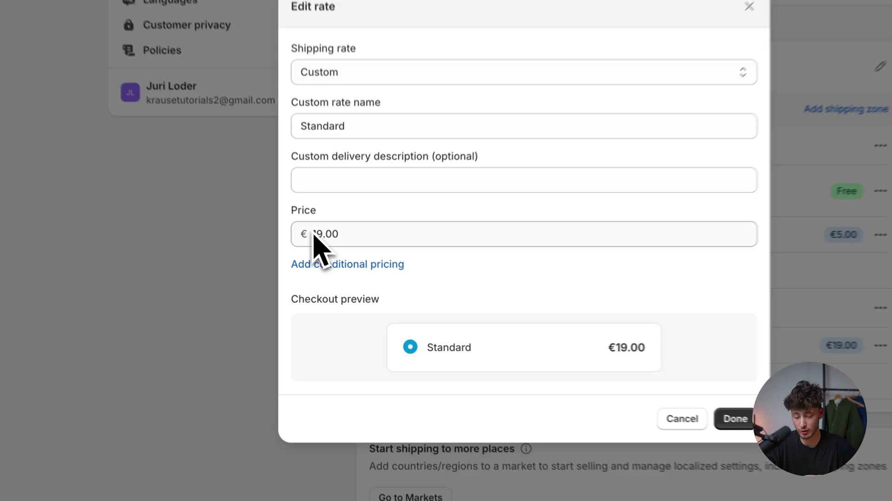
left_click(373, 280)
left_click_drag(373, 280, 318, 284)
left_click(376, 270)
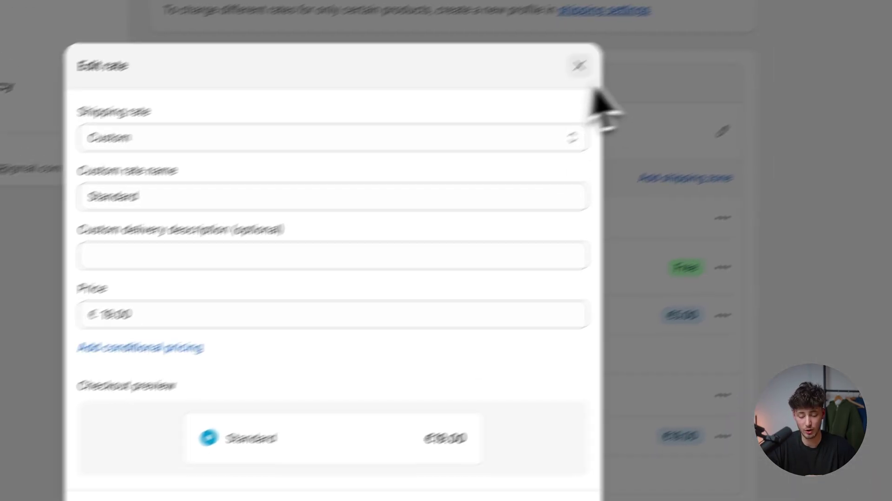
Save the general profile's changes and return to the Shipping and delivery settings.
left_click(567, 71)
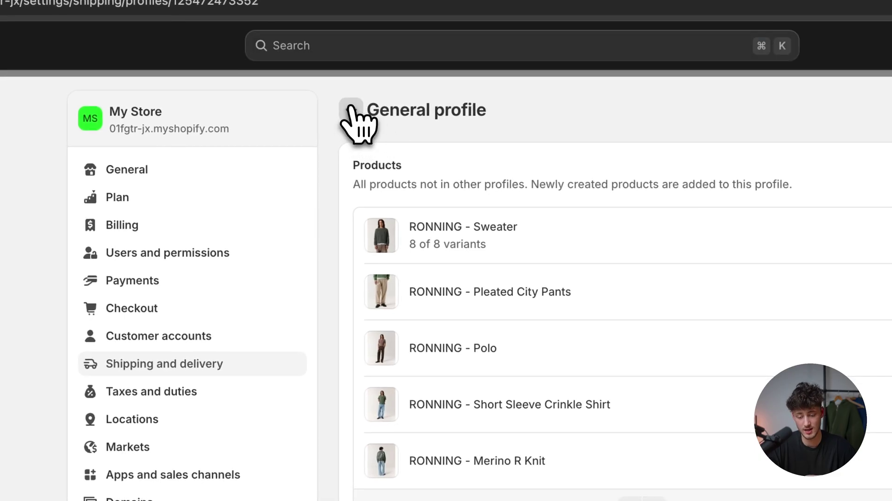
left_click(351, 110)
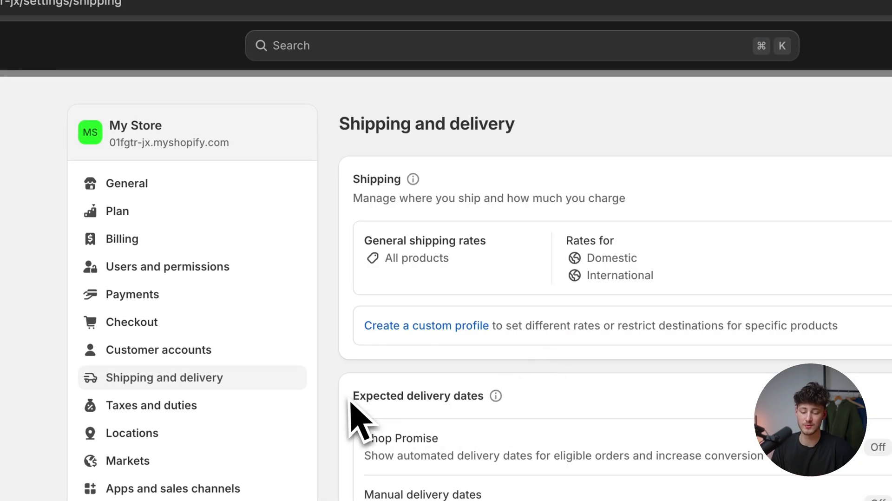
left_click_drag(350, 399, 488, 412)
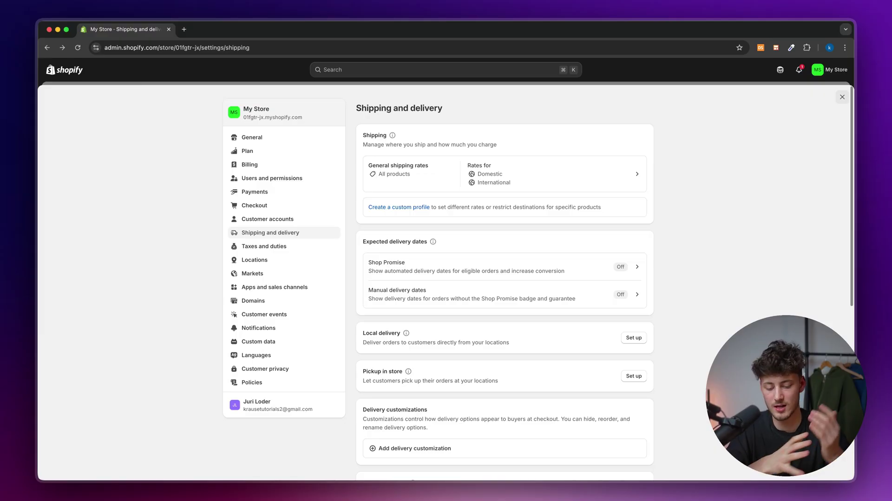
Reopen the Shipping and delivery settings and examine the Manual delivery dates option under Expected delivery dates.
key("Escape")
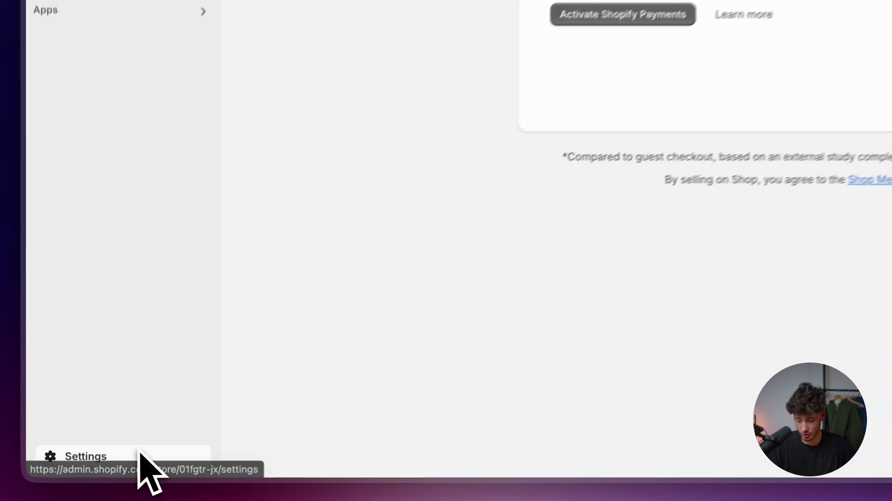
left_click(139, 452)
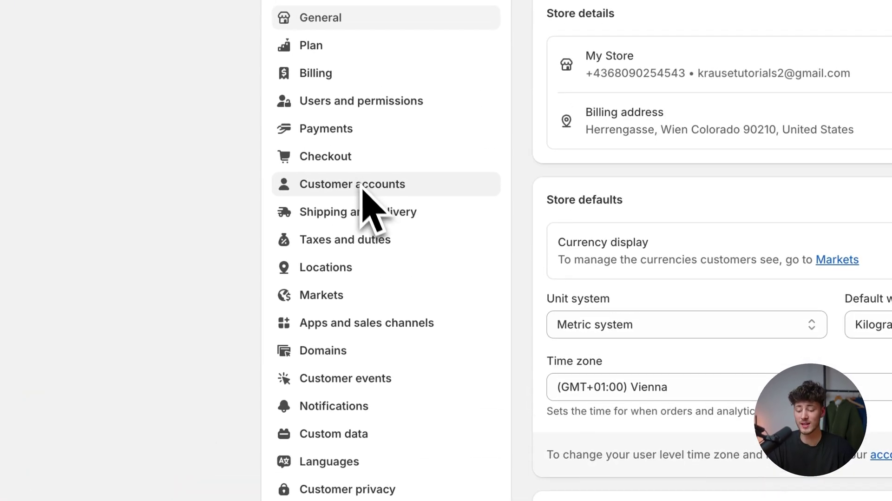
left_click(371, 215)
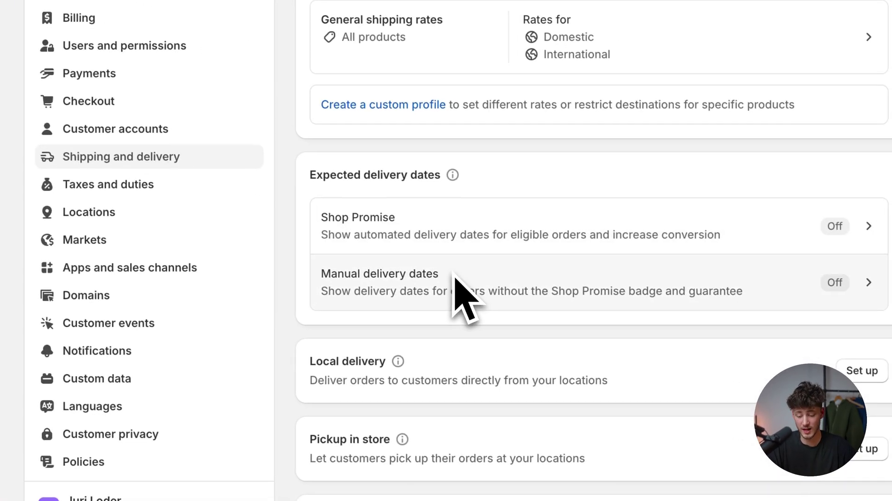
left_click(481, 234)
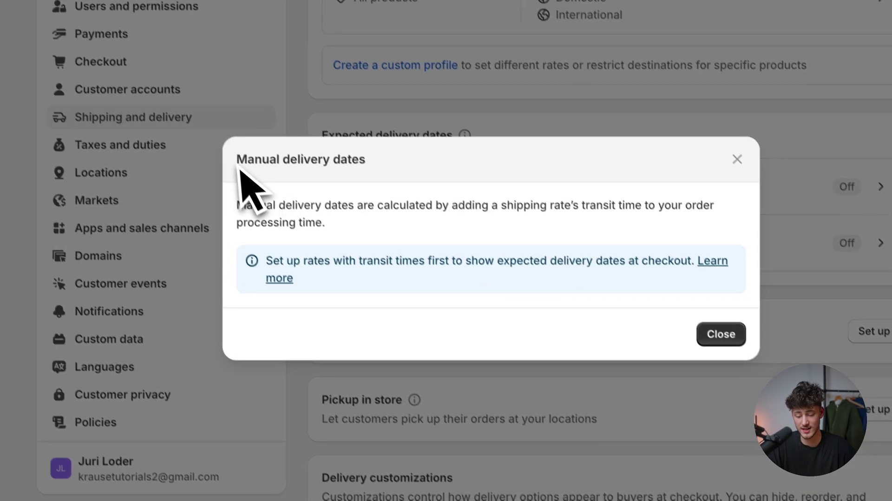
left_click_drag(226, 153, 415, 145)
left_click(439, 177)
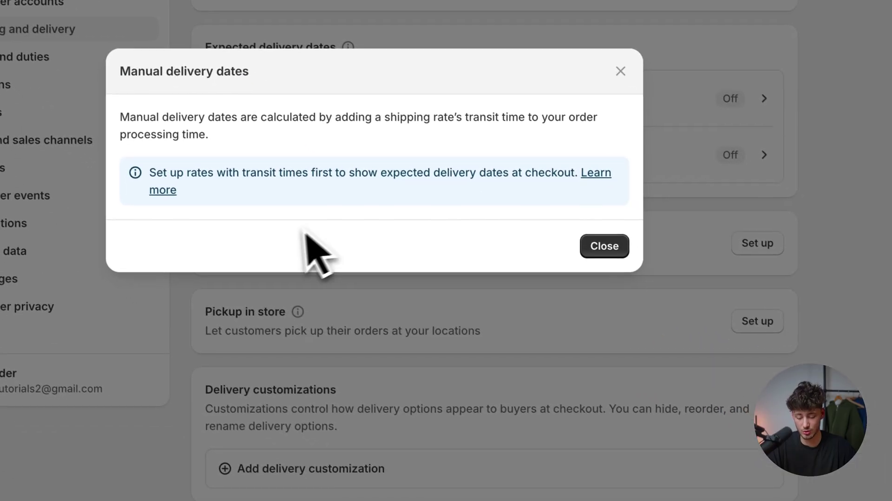
Close the Manual delivery dates information and read the Local delivery option's description.
left_click(621, 253)
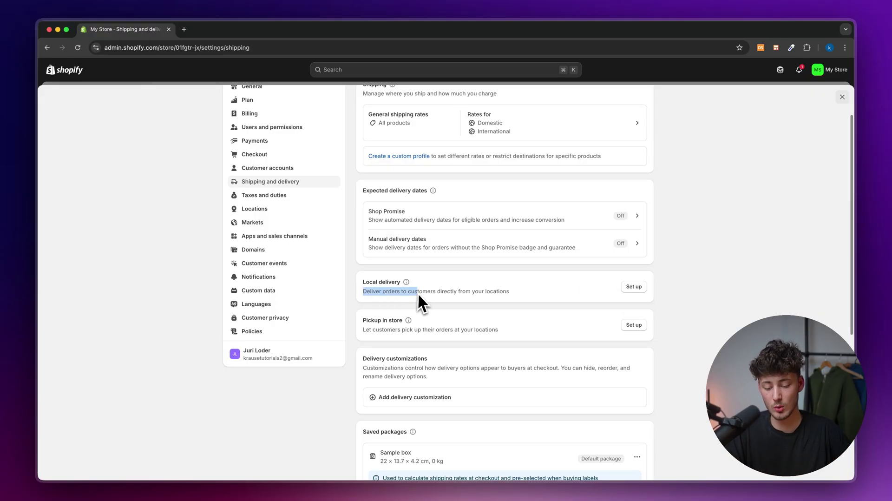
left_click(434, 299)
left_click_drag(402, 291, 485, 291)
left_click(486, 292)
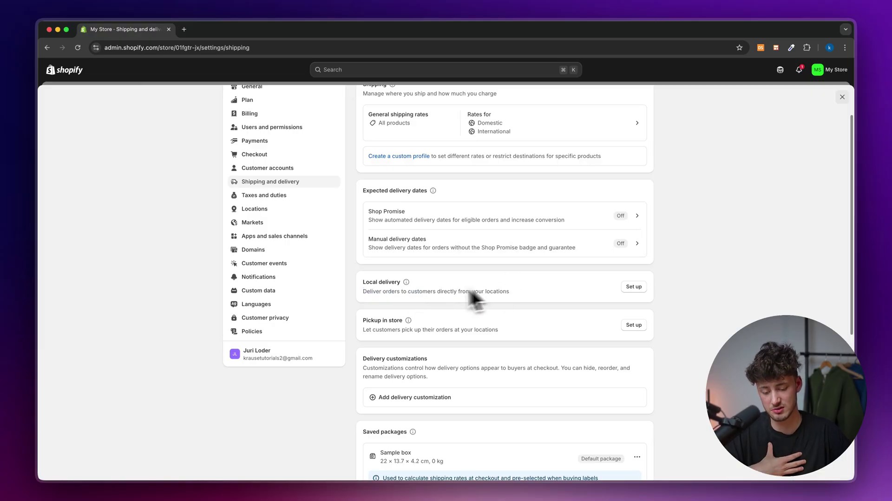
left_click_drag(361, 289, 542, 297)
left_click(545, 297)
Read the Pickup in store option's description in the Shipping and delivery settings.
scroll(545, 296, "down", 1)
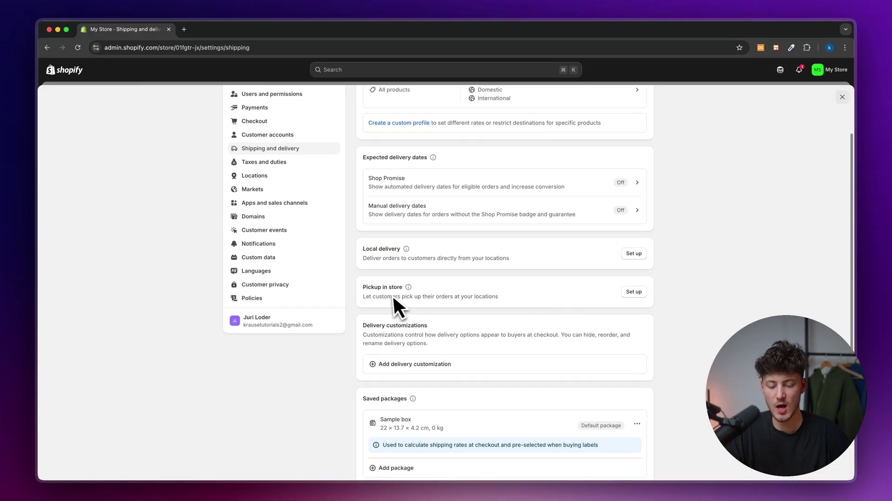
left_click_drag(362, 287, 396, 289)
left_click(416, 304)
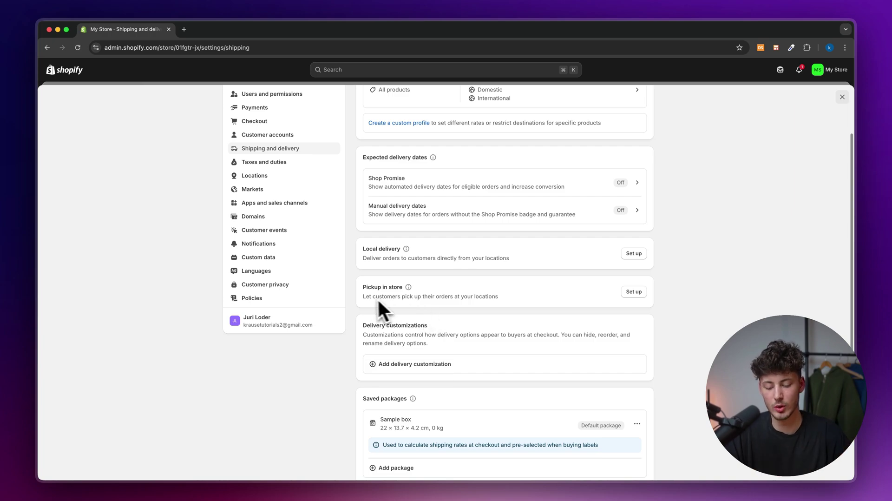
left_click_drag(373, 298, 430, 296)
left_click(448, 304)
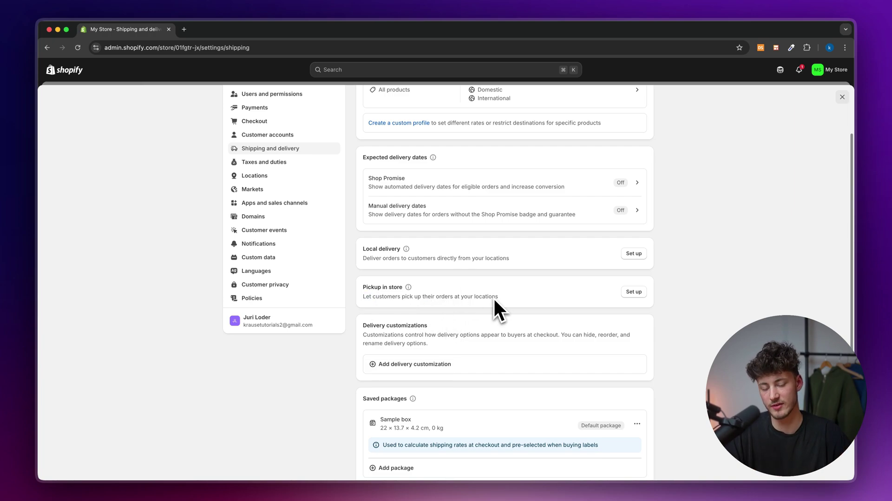
Examine the saved packages and the section on enabling third-party calculated rates at checkout.
scroll(638, 300, "down", 8)
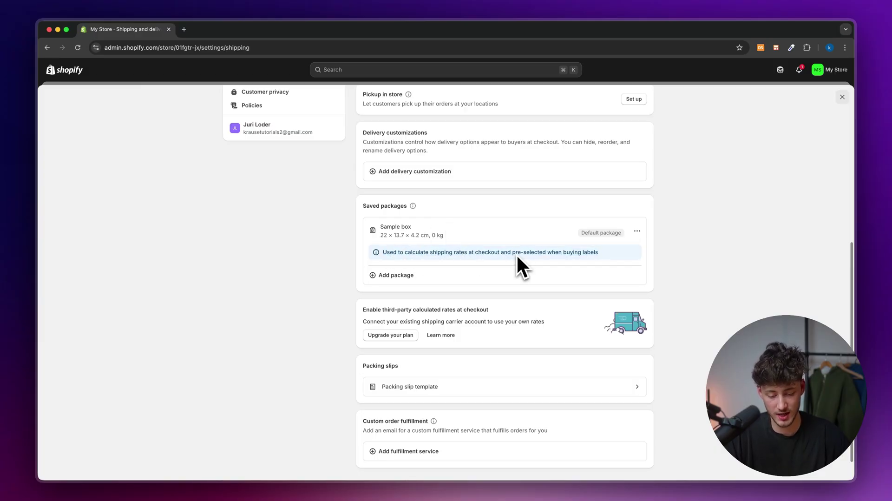
scroll(360, 275, "down", 1)
left_click_drag(362, 280, 505, 286)
left_click(506, 287)
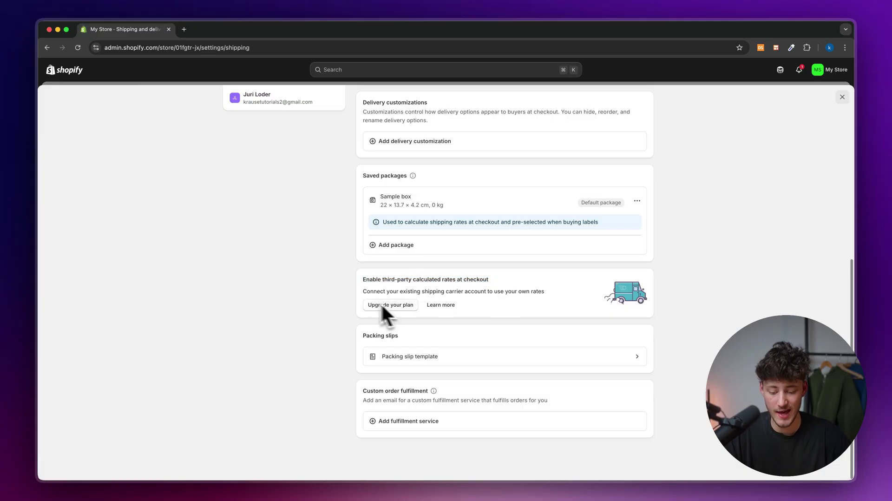
left_click_drag(362, 292, 422, 292)
left_click(426, 290)
double_click(423, 291)
left_click(476, 291)
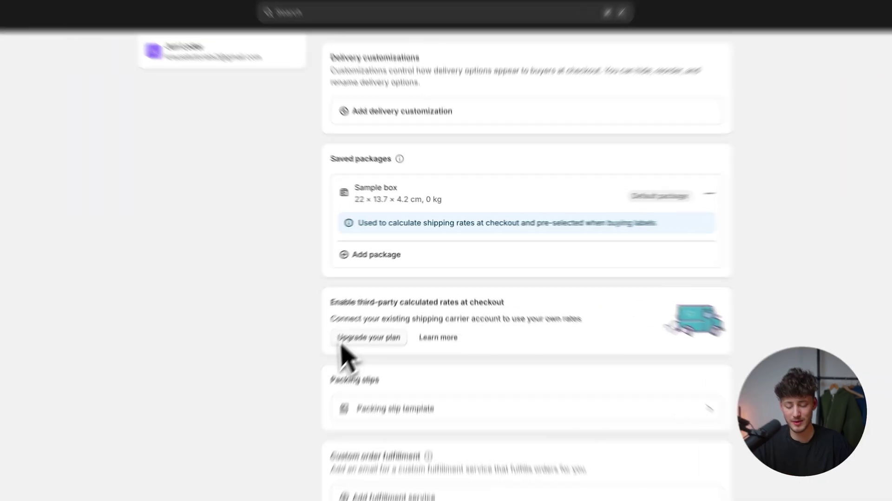
Open the plan upgrade options for third-party calculated rates and examine the Advanced plan's price and features.
left_click(389, 306)
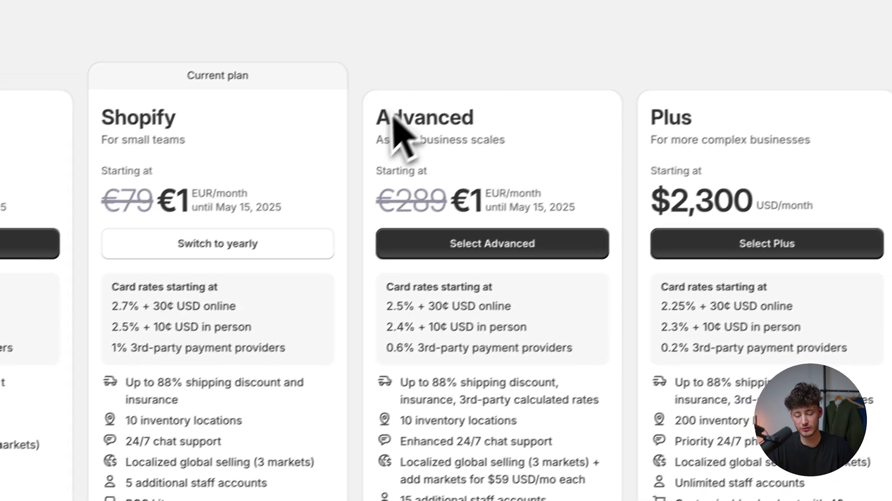
double_click(479, 72)
left_click(628, 92)
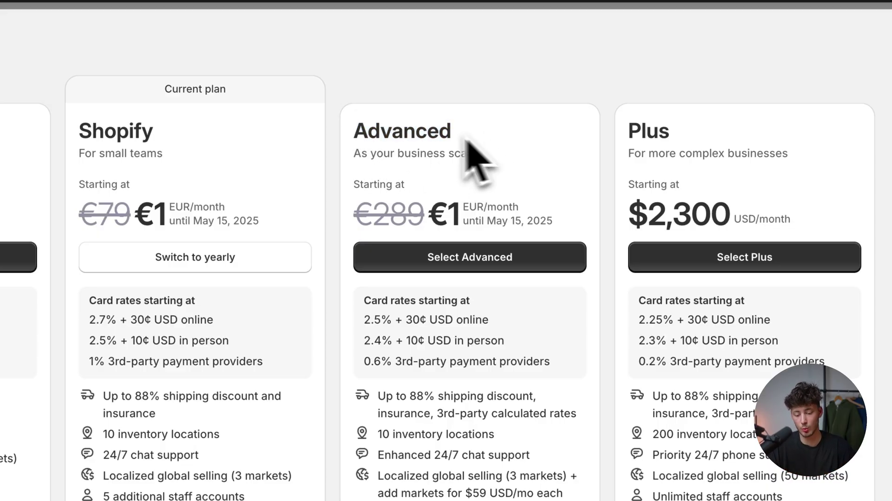
left_click_drag(352, 153, 483, 149)
left_click_drag(339, 129, 565, 139)
left_click(572, 158)
left_click_drag(428, 393, 425, 172)
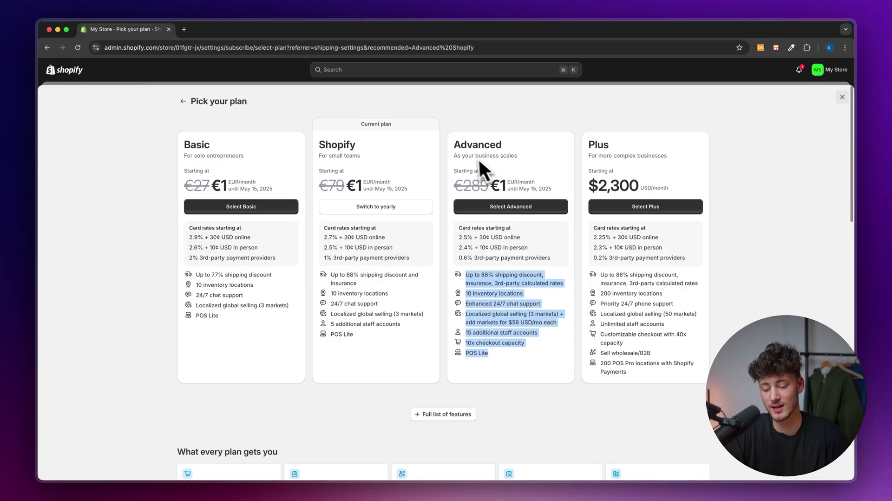
left_click_drag(454, 145, 504, 145)
left_click(504, 145)
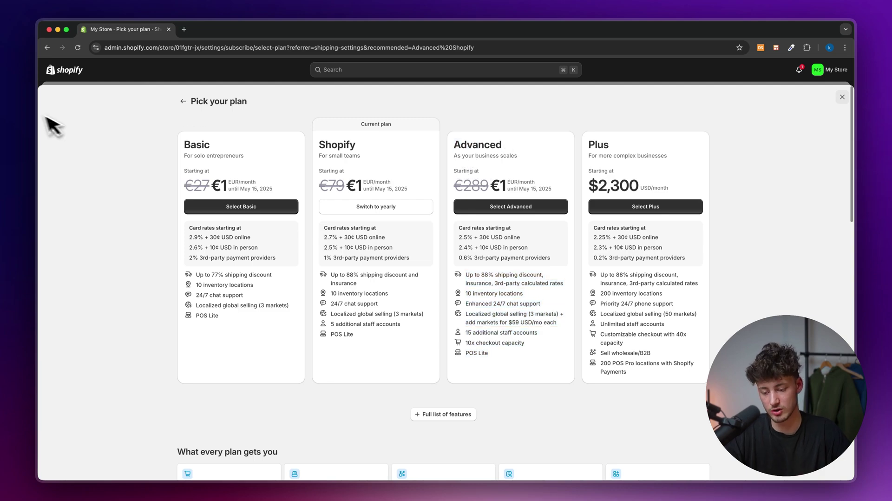
Return to the Shipping and delivery settings and examine the Packing slips and Custom order fulfillment sections.
left_click(189, 104)
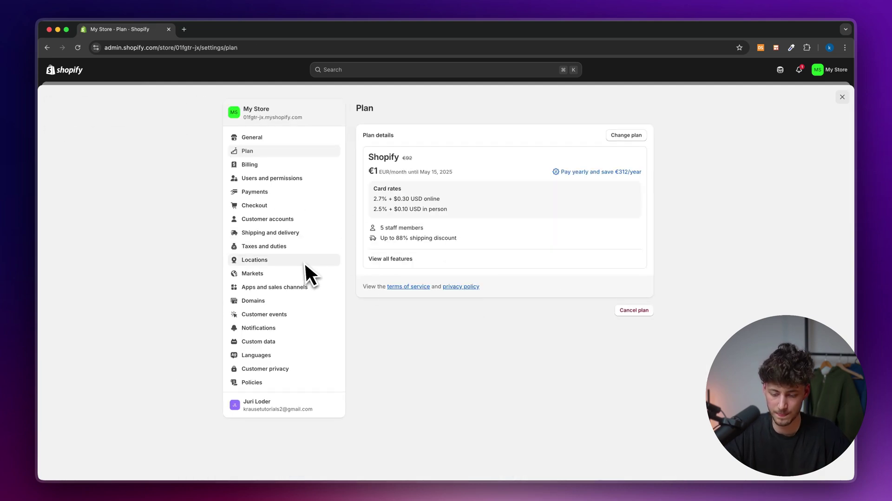
left_click(300, 233)
scroll(478, 297, "down", 10)
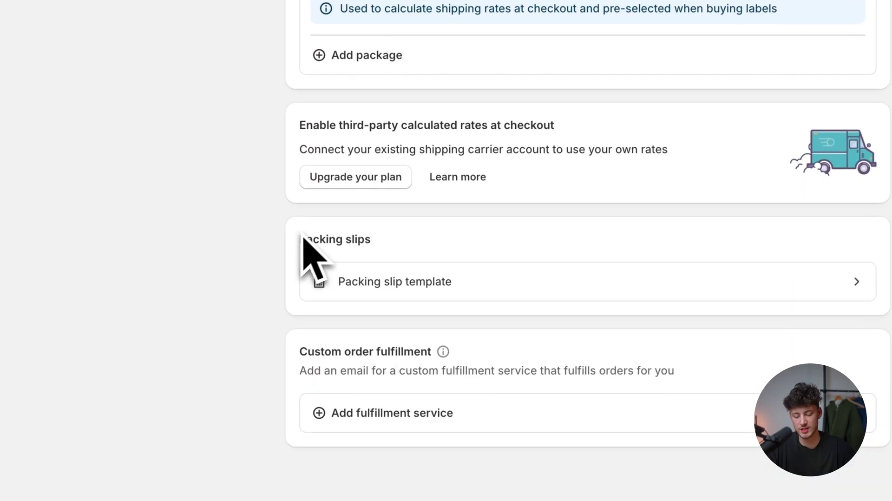
left_click_drag(302, 237, 446, 253)
left_click(447, 253)
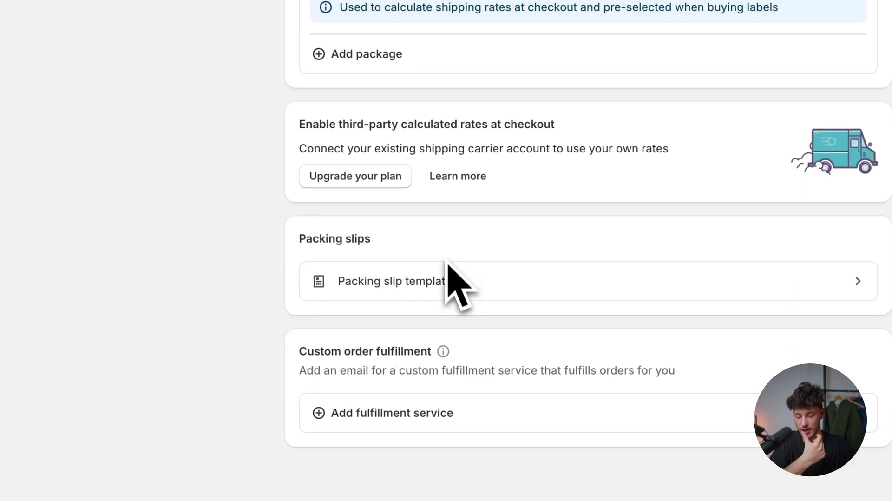
left_click_drag(301, 352, 408, 352)
left_click(535, 370)
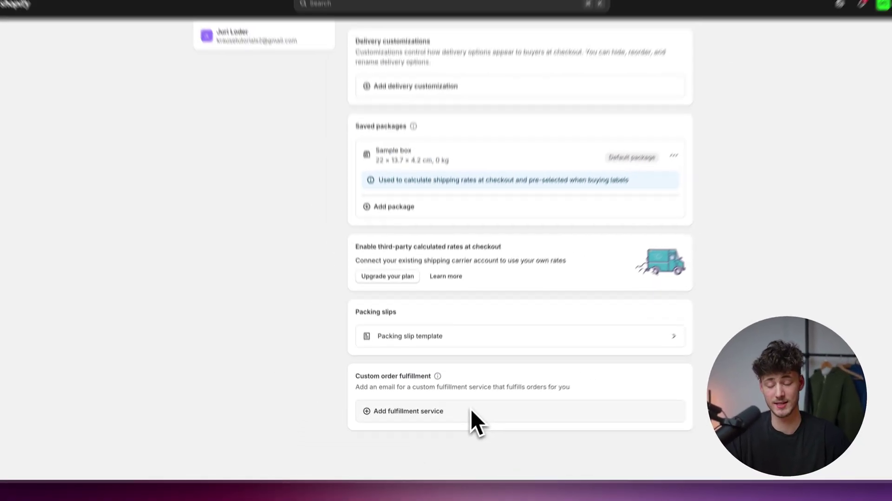